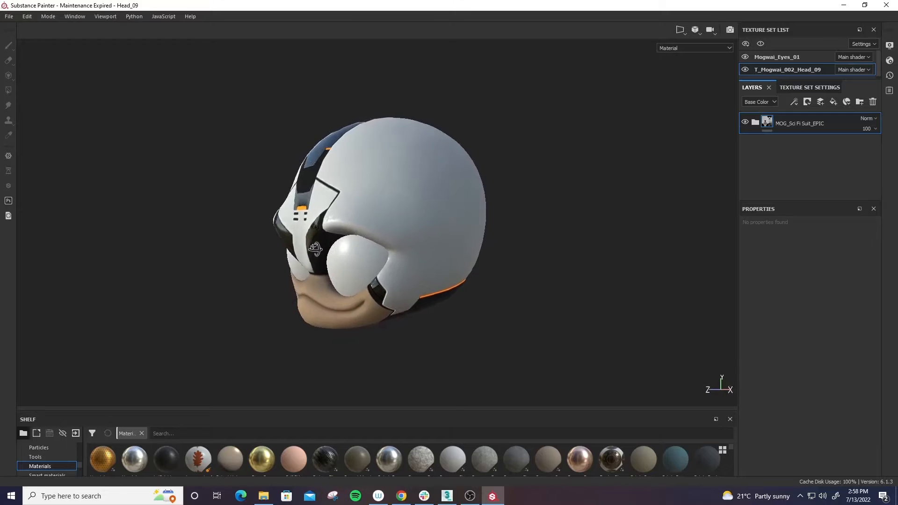
# - Examine the textured sci-fi helmet head from several angles
pyautogui.keyDown('alt'); pyautogui.moveTo(315, 248); pyautogui.dragTo(597, 345); pyautogui.keyUp('alt')
pyautogui.keyDown('alt'); pyautogui.moveTo(373, 353); pyautogui.dragTo(568, 347); pyautogui.keyUp('alt')
pyautogui.keyDown('alt'); pyautogui.moveTo(568, 347); pyautogui.dragTo(556, 296, button='right'); pyautogui.keyUp('alt')
pyautogui.keyDown('alt'); pyautogui.moveTo(525, 313); pyautogui.dragTo(564, 296, button='middle'); pyautogui.keyUp('alt')
pyautogui.keyDown('alt'); pyautogui.moveTo(545, 302); pyautogui.dragTo(583, 313); pyautogui.keyUp('alt')
pyautogui.keyDown('alt'); pyautogui.moveTo(583, 313); pyautogui.dragTo(532, 262, button='right'); pyautogui.keyUp('alt')
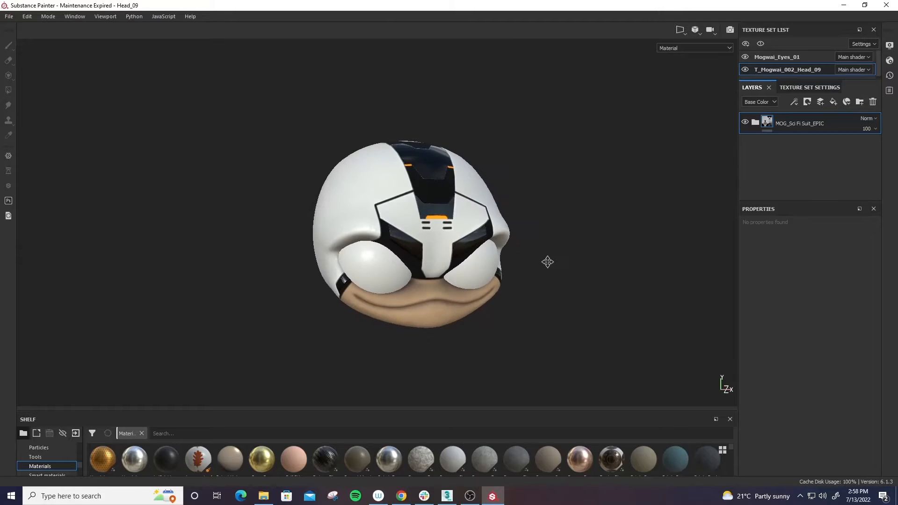
pyautogui.keyDown('alt'); pyautogui.moveTo(547, 262); pyautogui.dragTo(559, 279); pyautogui.keyUp('alt')
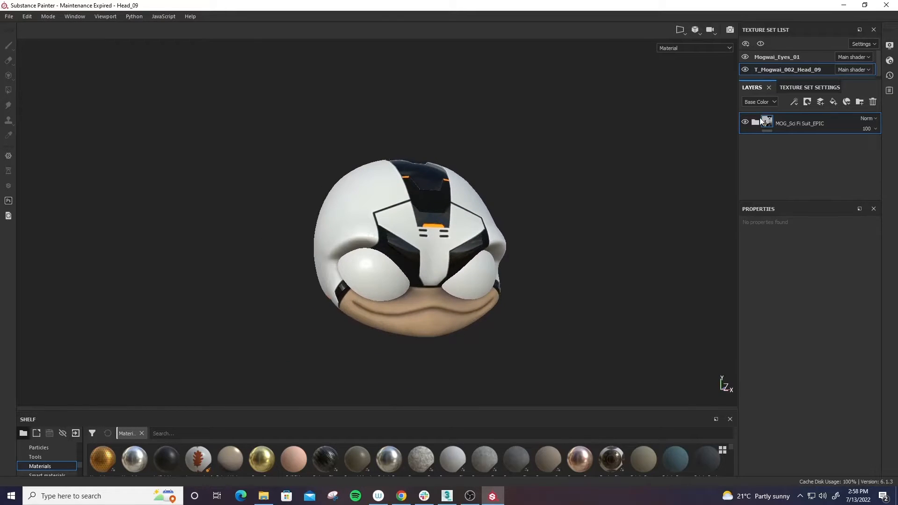
# - Expand the MOG_Sci Fi Suit_EPIC folder and toggle the glow layer off and on to check its effect
pyautogui.click(755, 122)
pyautogui.scroll(-1, 809, 140)
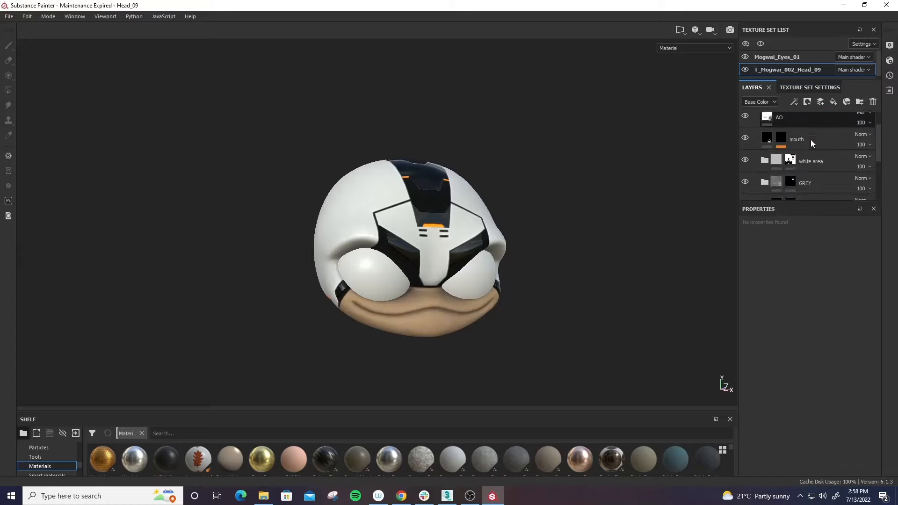
pyautogui.scroll(-5, 810, 139)
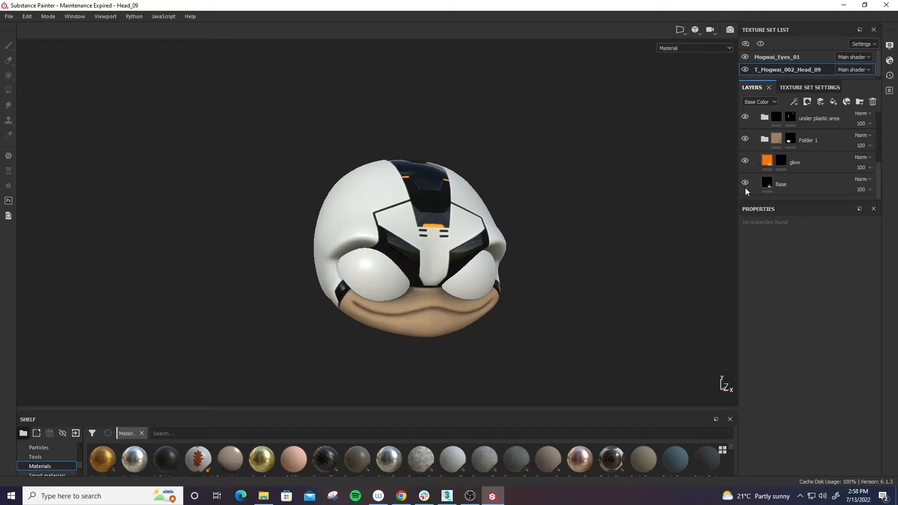
pyautogui.click(745, 161)
pyautogui.click(745, 160)
# - Check the Emissive channel in the head's texture set settings, then return to the layer stack
pyautogui.click(795, 87)
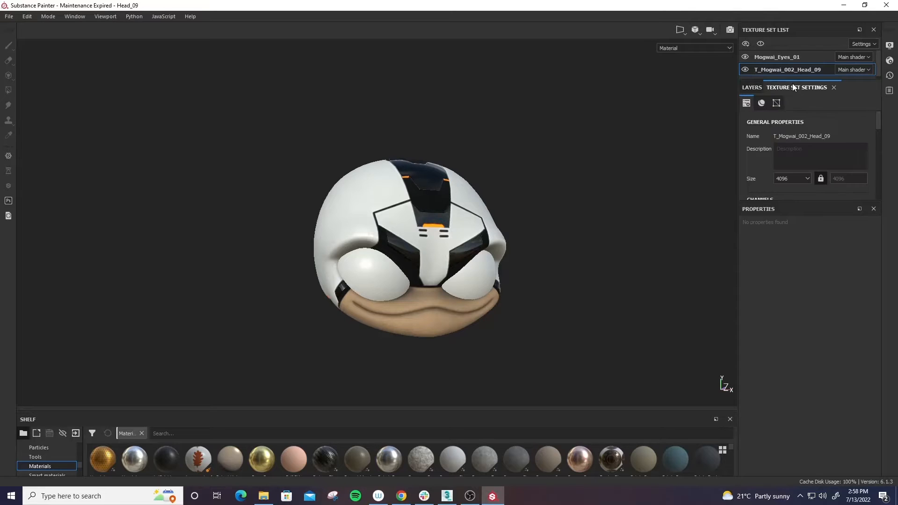
pyautogui.scroll(-3, 762, 145)
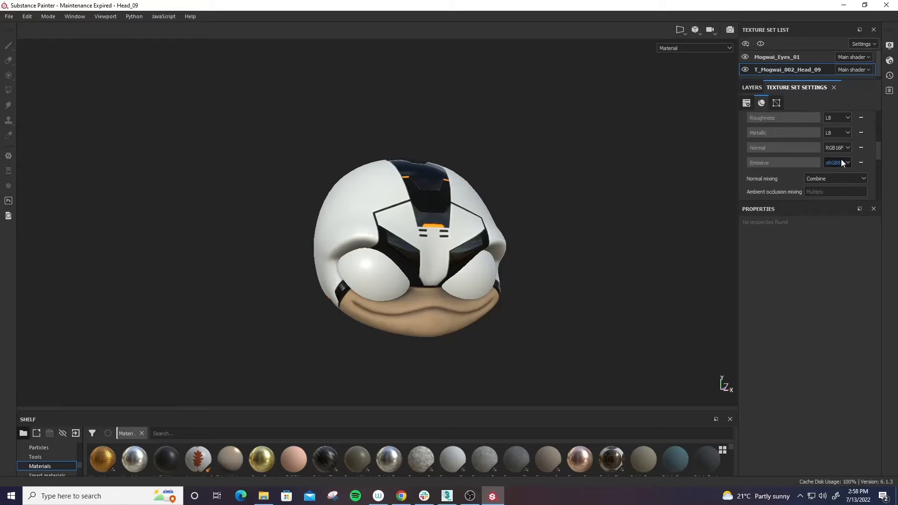
pyautogui.scroll(3, 787, 161)
pyautogui.scroll(1, 787, 162)
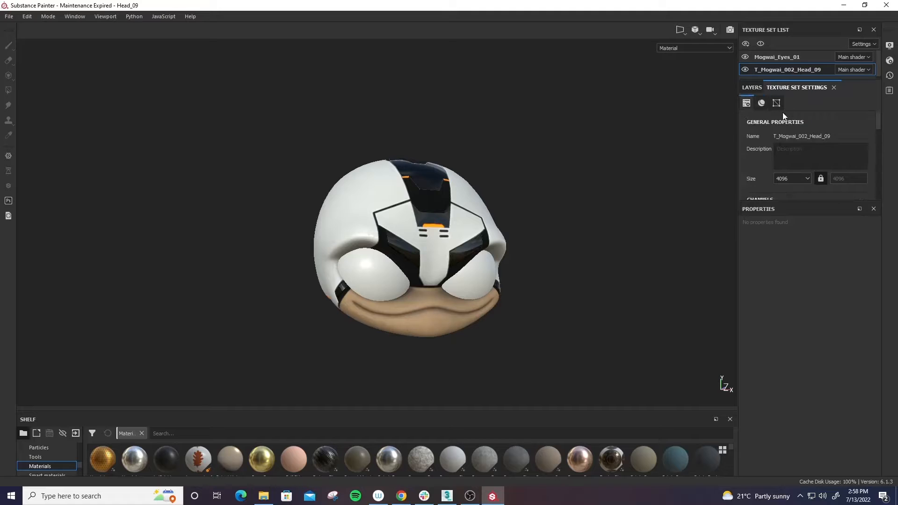
pyautogui.click(752, 87)
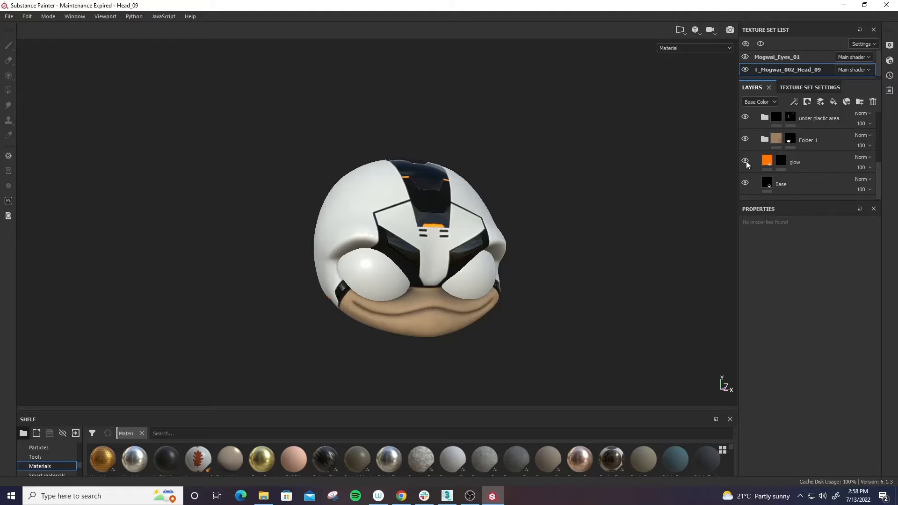
pyautogui.moveTo(604, 200)
pyautogui.keyDown('shift'); pyautogui.mouseDown(button='right')
pyautogui.moveTo(581, 210)
pyautogui.moveTo(703, 200)
pyautogui.mouseUp(button='right'); pyautogui.keyUp('shift')
pyautogui.keyDown('alt'); pyautogui.moveTo(677, 202); pyautogui.dragTo(657, 197); pyautogui.keyUp('alt')
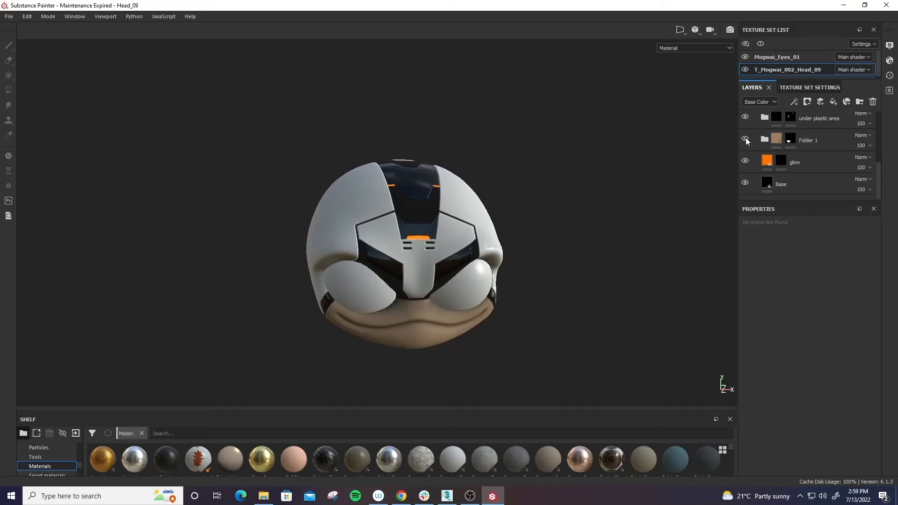
# - Toggle Folder 1 and its skin Base layer off and on to check the mouth skin's contribution
pyautogui.click(745, 139)
pyautogui.click(745, 139)
pyautogui.click(764, 139)
pyautogui.scroll(-1, 773, 140)
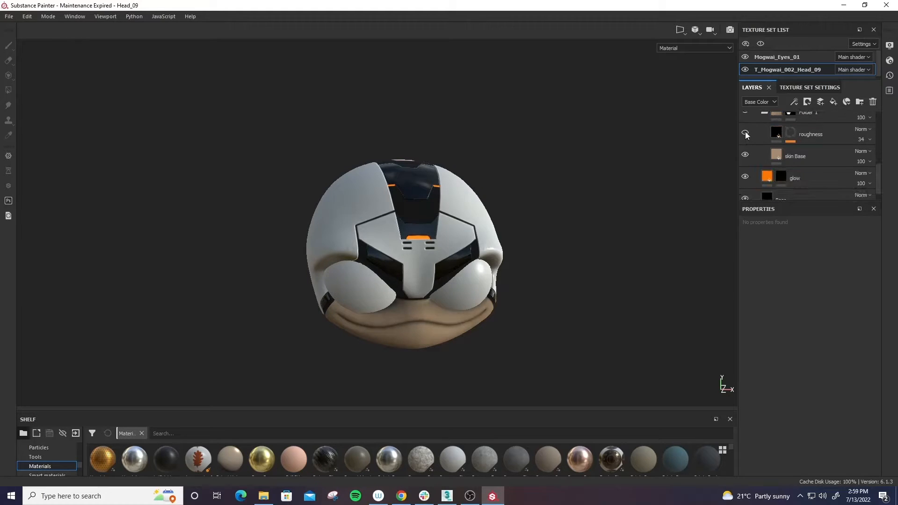
pyautogui.click(745, 155)
pyautogui.click(745, 155)
# - Toggle the under plastic area folder off and on to inspect the dark helmet parts
pyautogui.scroll(2, 748, 159)
pyautogui.scroll(1, 763, 167)
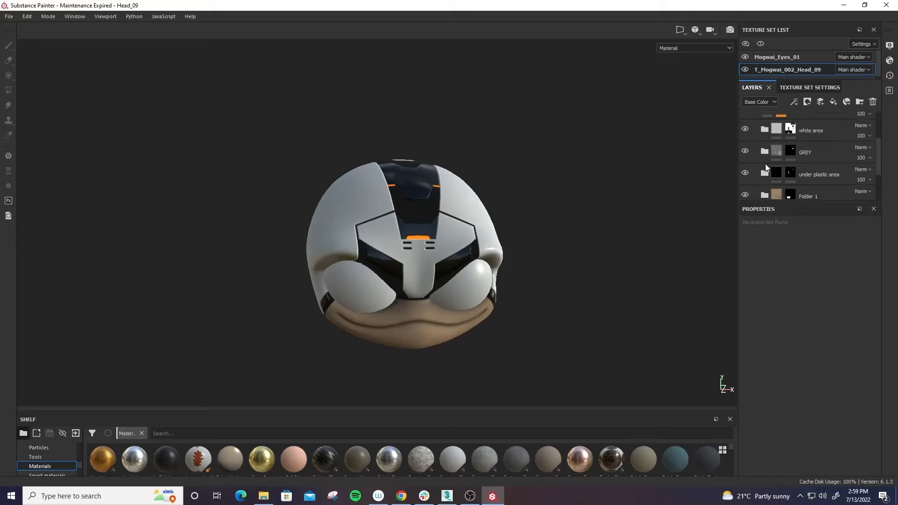
pyautogui.click(745, 174)
pyautogui.click(745, 174)
pyautogui.keyDown('alt'); pyautogui.moveTo(383, 166); pyautogui.dragTo(395, 199); pyautogui.keyUp('alt')
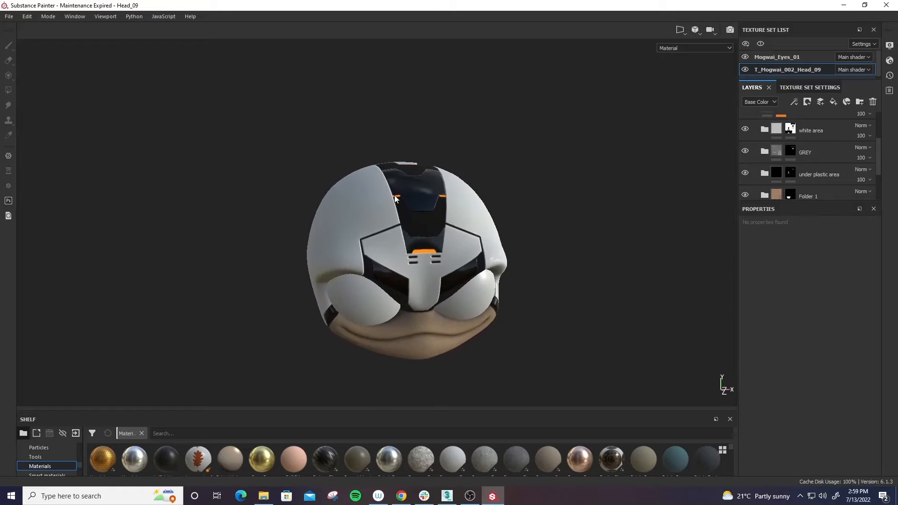
pyautogui.click(744, 174)
pyautogui.click(745, 174)
pyautogui.keyDown('alt'); pyautogui.moveTo(729, 161); pyautogui.dragTo(497, 213); pyautogui.keyUp('alt')
pyautogui.keyDown('shift'); pyautogui.moveTo(498, 213); pyautogui.dragTo(524, 215, button='right'); pyautogui.keyUp('shift')
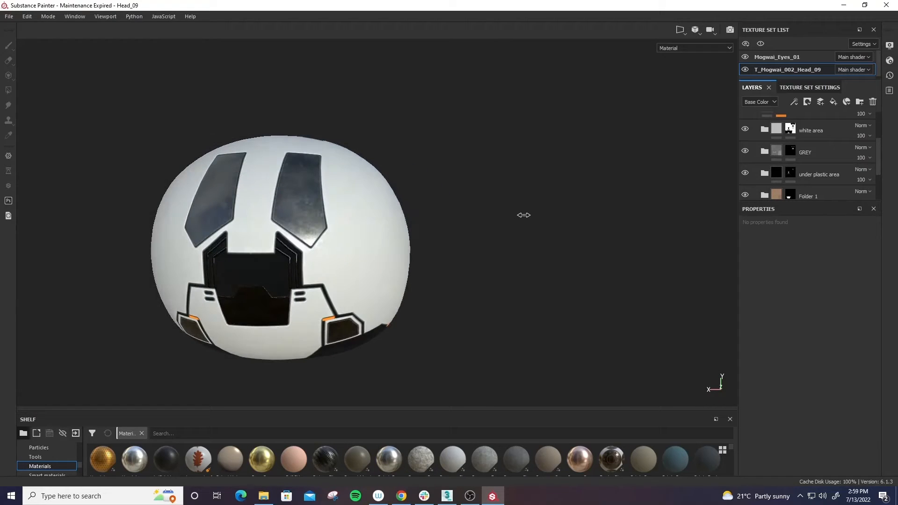
# - Toggle the GREY and white area folders off and on to inspect the helmet's grey panels and white shell
pyautogui.click(744, 152)
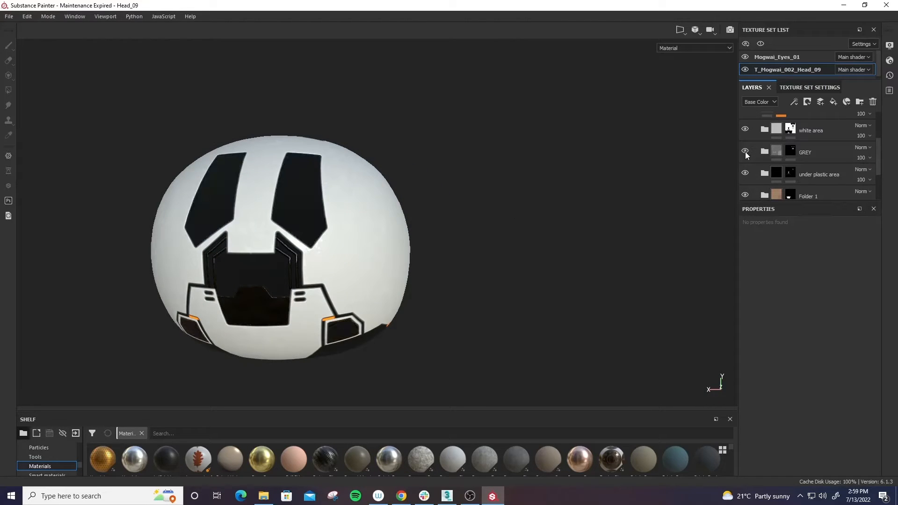
pyautogui.click(745, 152)
pyautogui.scroll(1, 747, 154)
pyautogui.click(745, 158)
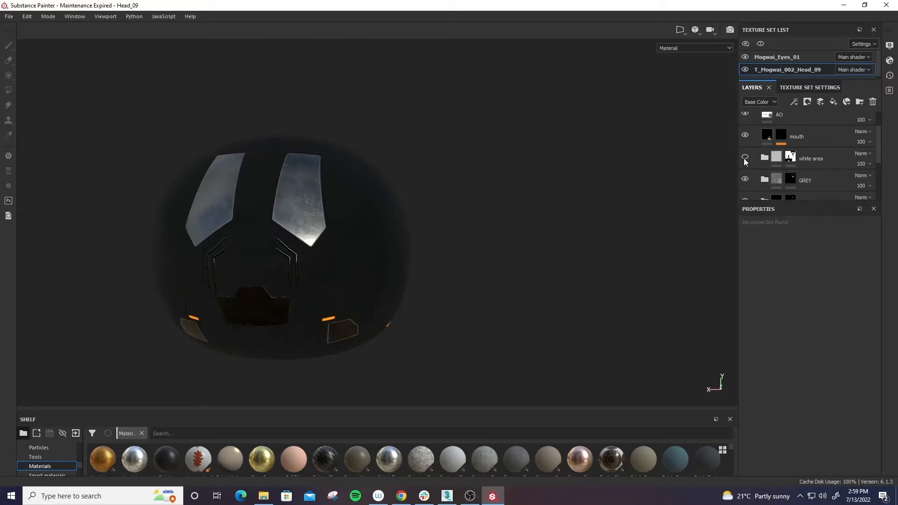
pyautogui.keyDown('alt'); pyautogui.moveTo(556, 181); pyautogui.dragTo(611, 196); pyautogui.keyUp('alt')
pyautogui.click(745, 157)
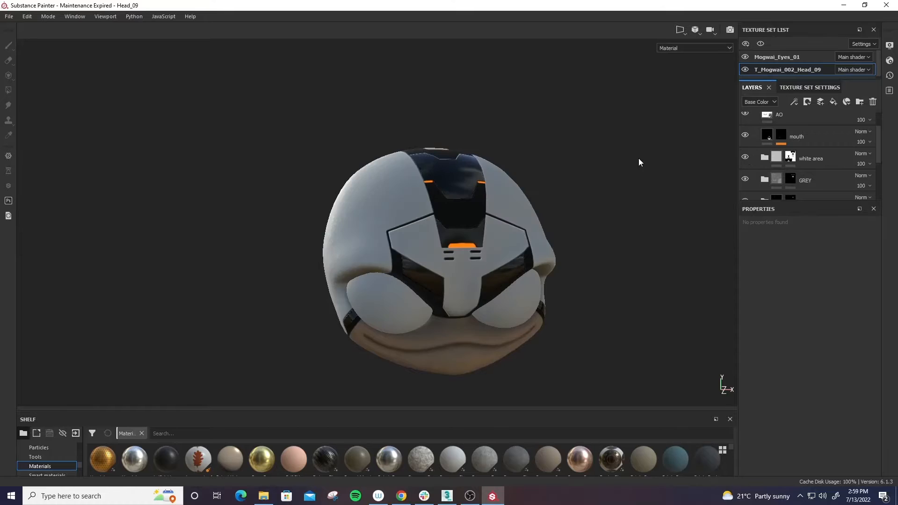
pyautogui.keyDown('alt'); pyautogui.moveTo(639, 161); pyautogui.dragTo(695, 144); pyautogui.keyUp('alt')
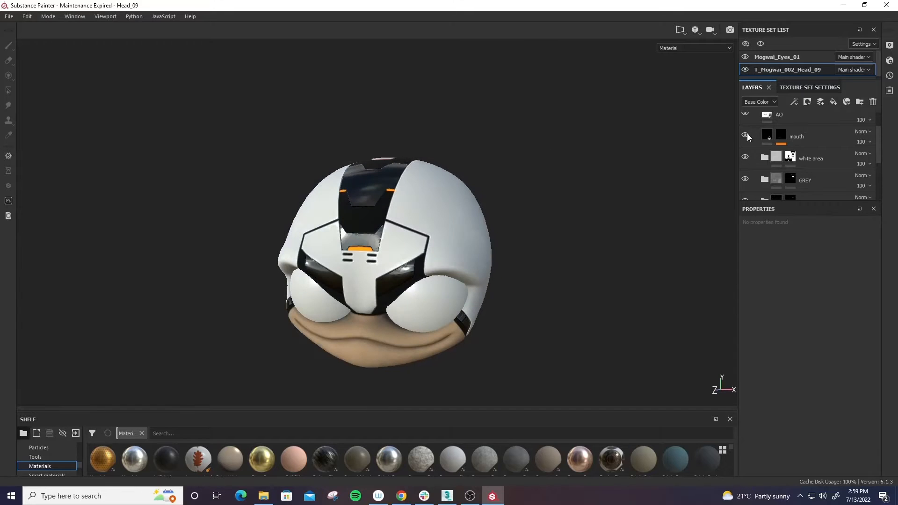
# - Compare the head with the AO layer off and on, then collapse the MOG_Sci Fi Suit_EPIC folder
pyautogui.scroll(1, 750, 142)
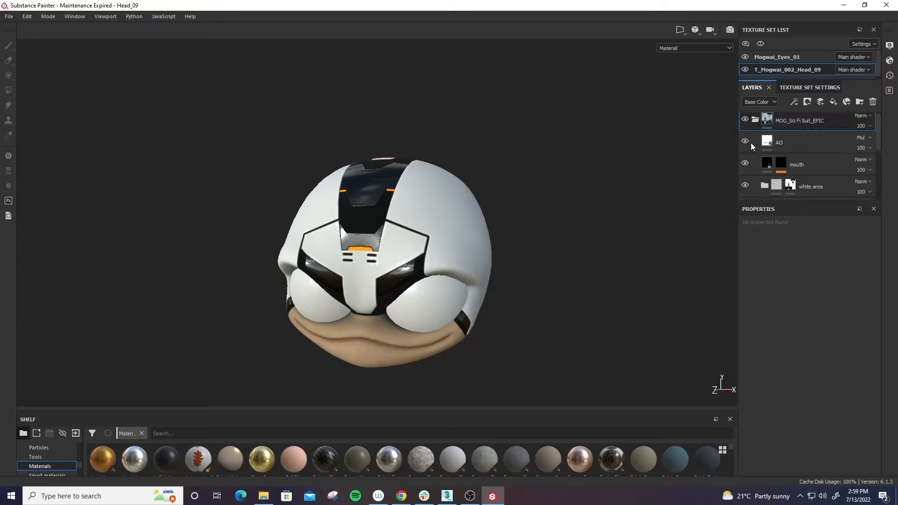
pyautogui.click(744, 142)
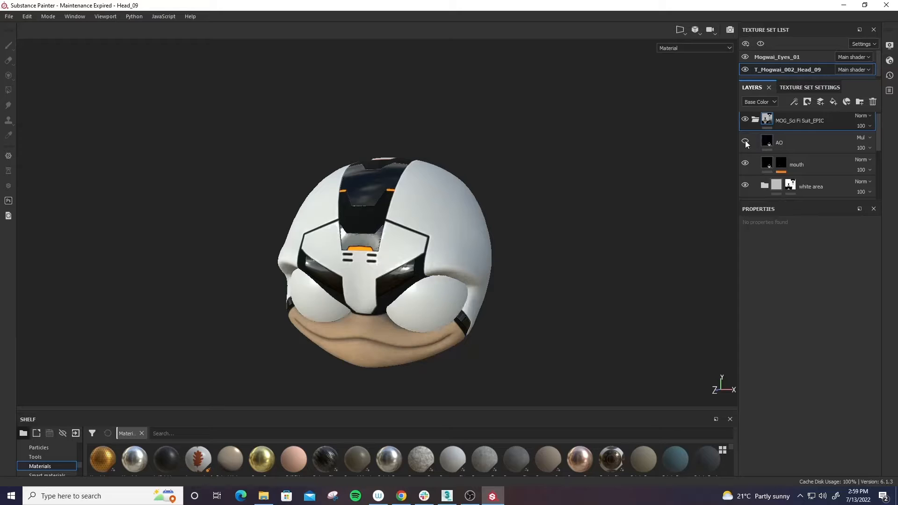
pyautogui.click(745, 141)
pyautogui.click(745, 142)
pyautogui.click(745, 142)
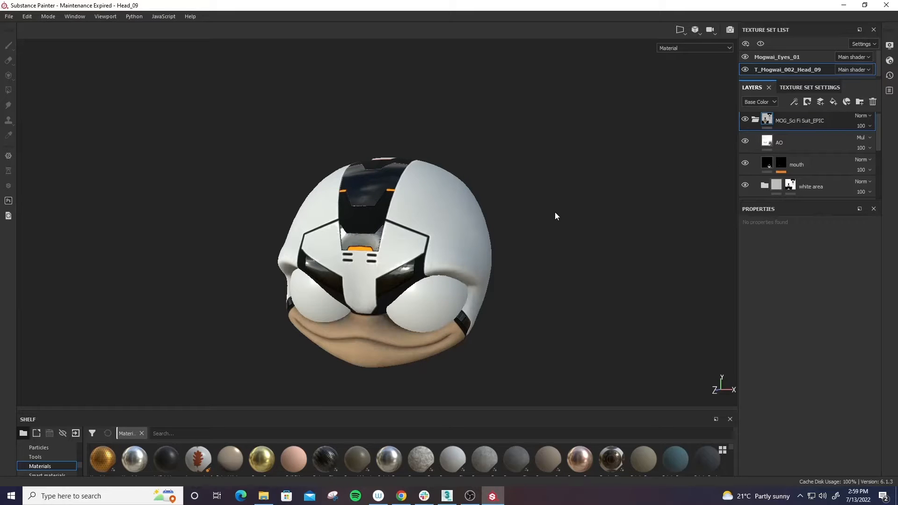
pyautogui.moveTo(555, 214)
pyautogui.keyDown('alt'); pyautogui.mouseDown()
pyautogui.moveTo(555, 166)
pyautogui.moveTo(513, 243)
pyautogui.moveTo(545, 261)
pyautogui.moveTo(575, 244)
pyautogui.moveTo(591, 251)
pyautogui.moveTo(526, 248)
pyautogui.mouseUp(); pyautogui.keyUp('alt')
pyautogui.click(755, 120)
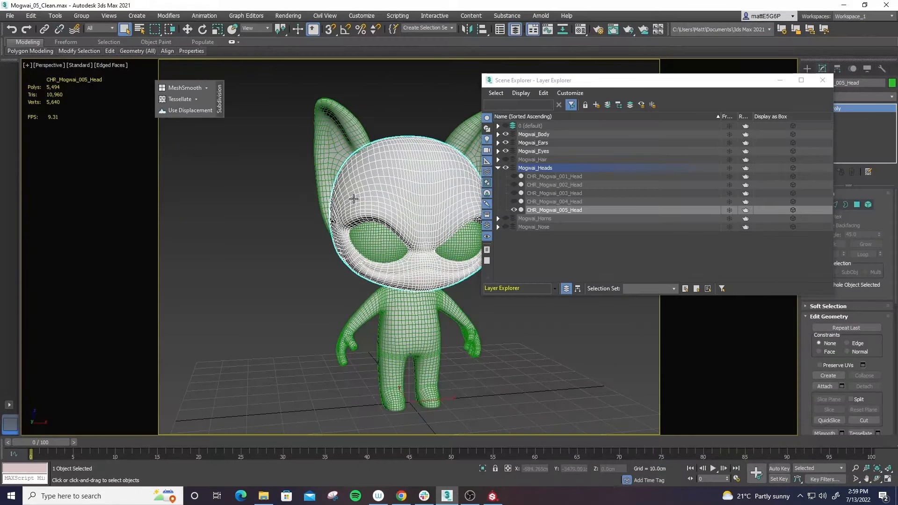
# - Switch to 3ds Max and select the CHR_Mogwai_005_Head mesh on the character
pyautogui.click(447, 496)
pyautogui.keyDown('alt'); pyautogui.moveTo(404, 194); pyautogui.dragTo(399, 182, button='middle'); pyautogui.keyUp('alt')
pyautogui.click(403, 111)
pyautogui.click(402, 219)
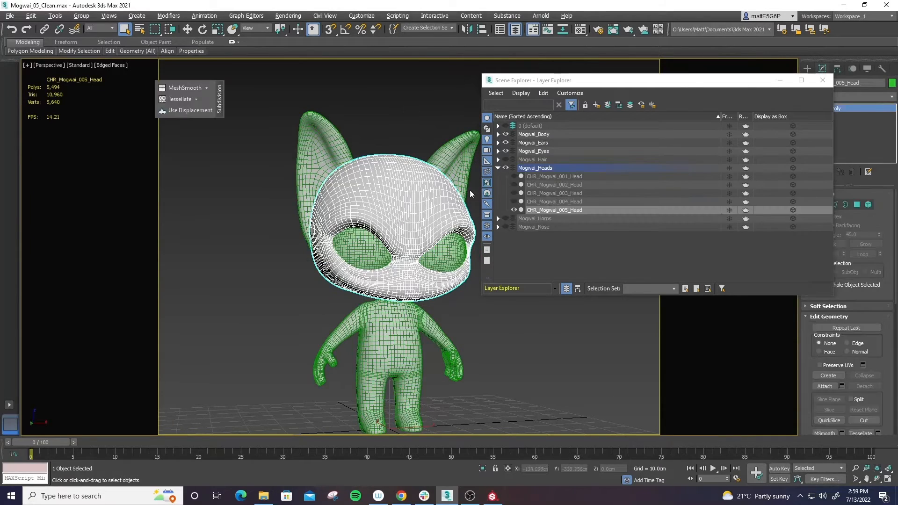
# - Hide CHR_Mogwai_005_Head and preview CHR_Mogwai_004_Head and CHR_Mogwai_003_Head one at a time
pyautogui.click(513, 209)
pyautogui.click(513, 201)
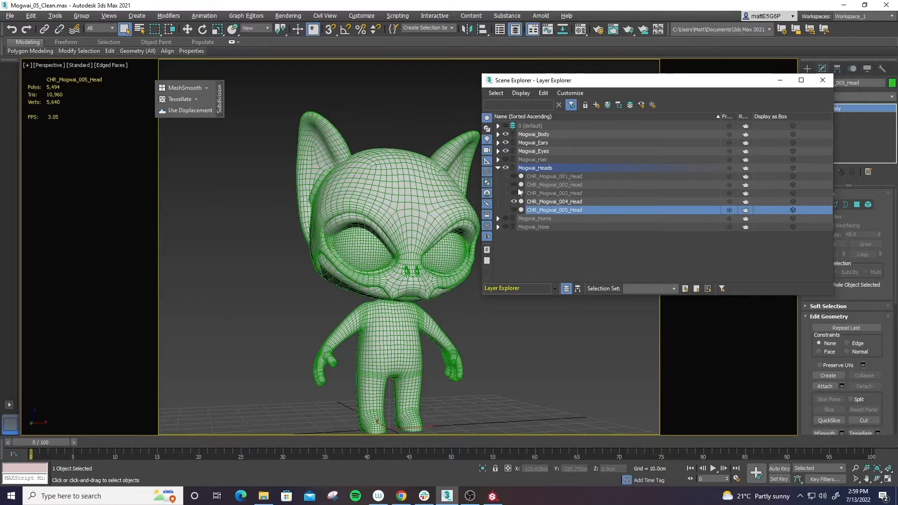
pyautogui.click(514, 201)
pyautogui.click(514, 193)
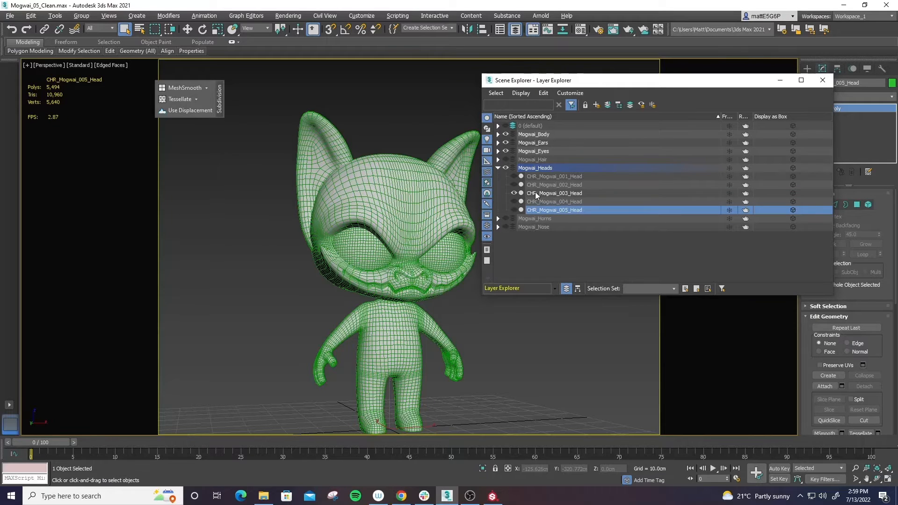
pyautogui.click(534, 192)
pyautogui.click(514, 193)
# - Preview CHR_Mogwai_002_Head and CHR_Mogwai_001_Head in turn, then show and select CHR_Mogwai_005_Head again
pyautogui.click(514, 184)
pyautogui.click(541, 185)
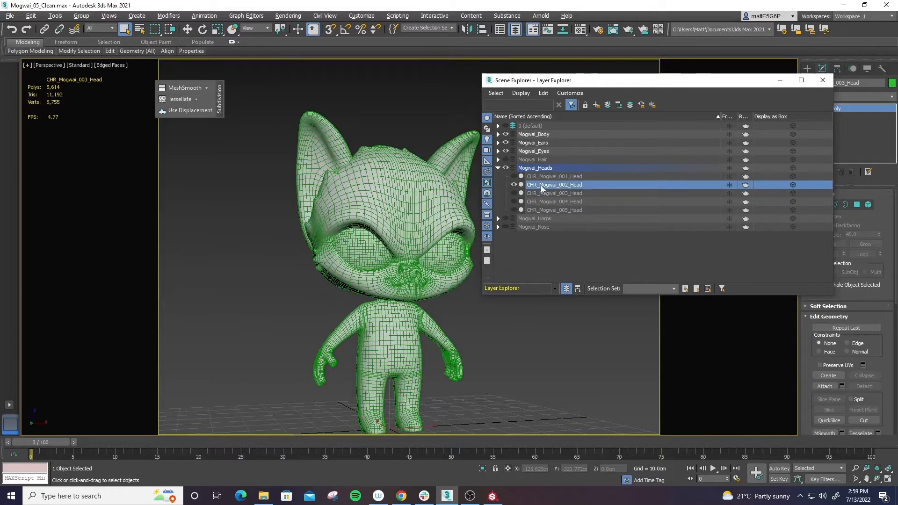
pyautogui.click(513, 185)
pyautogui.click(514, 176)
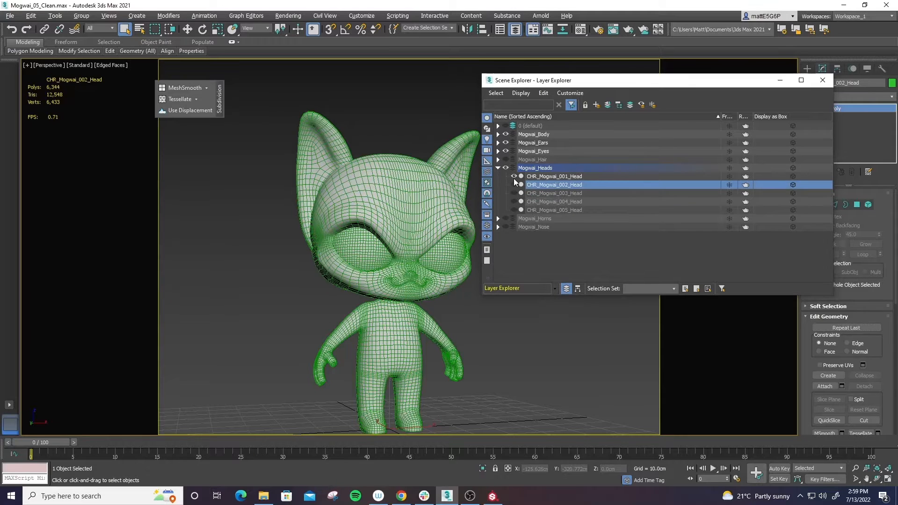
pyautogui.click(549, 178)
pyautogui.click(514, 176)
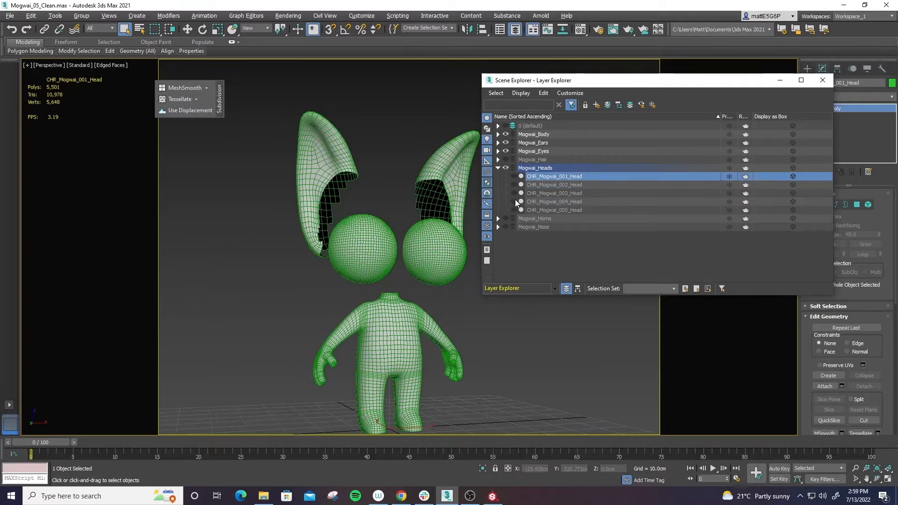
pyautogui.click(514, 210)
pyautogui.click(419, 166)
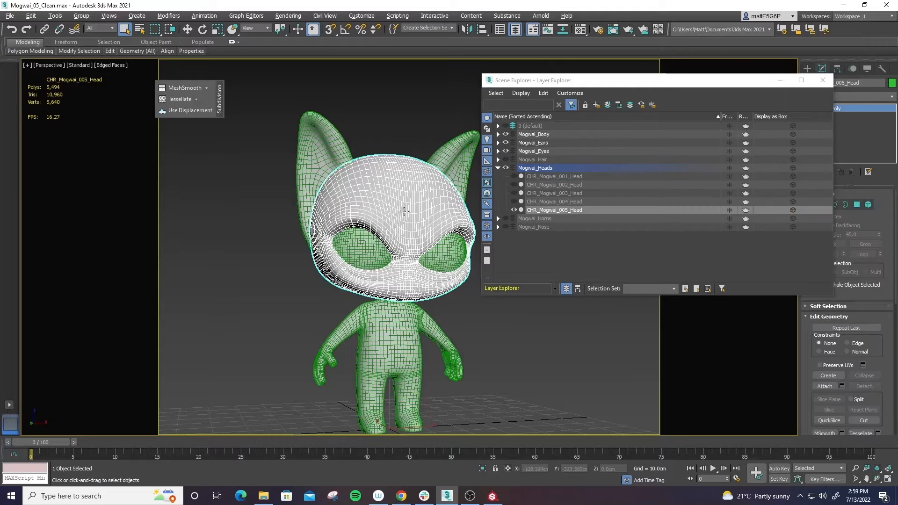
# - Return to Substance Painter and create a smart material from the MOG_Sci Fi Suit_EPIC folder
pyautogui.click(843, 5)
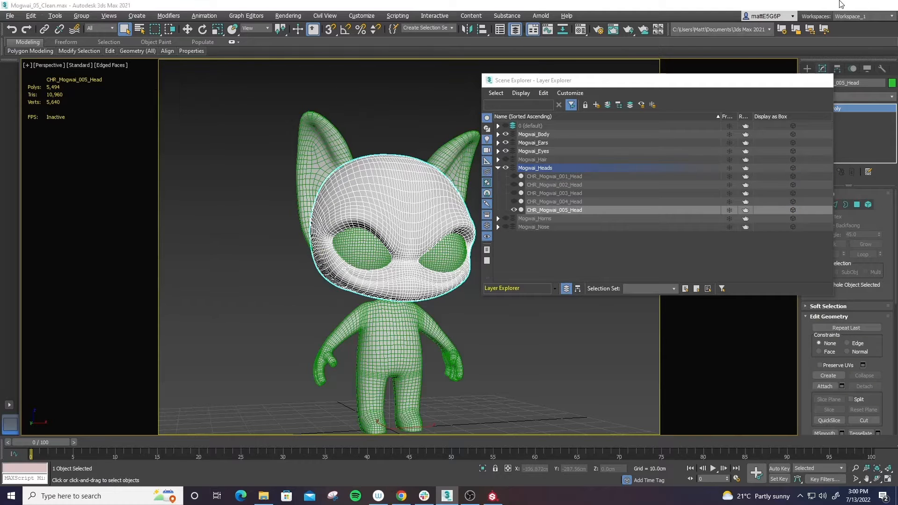
pyautogui.keyDown('alt'); pyautogui.moveTo(409, 232); pyautogui.dragTo(542, 237); pyautogui.keyUp('alt')
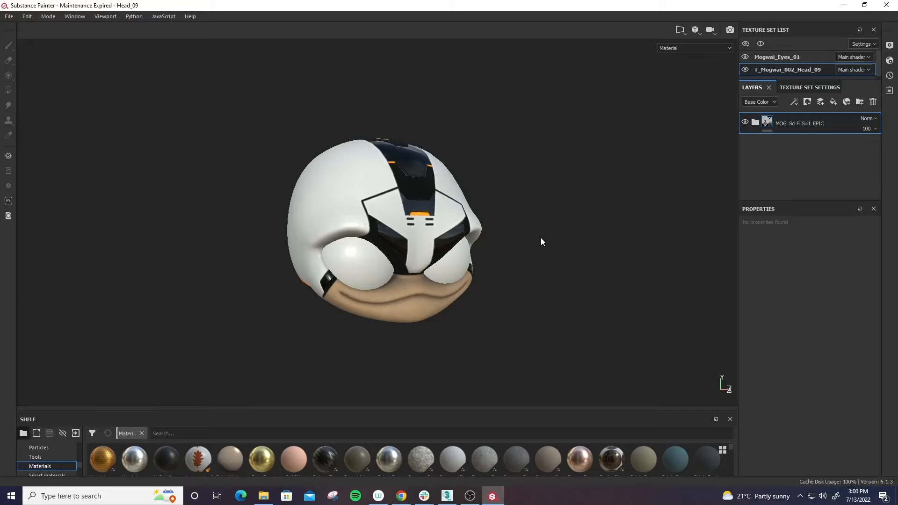
pyautogui.rightClick(806, 120)
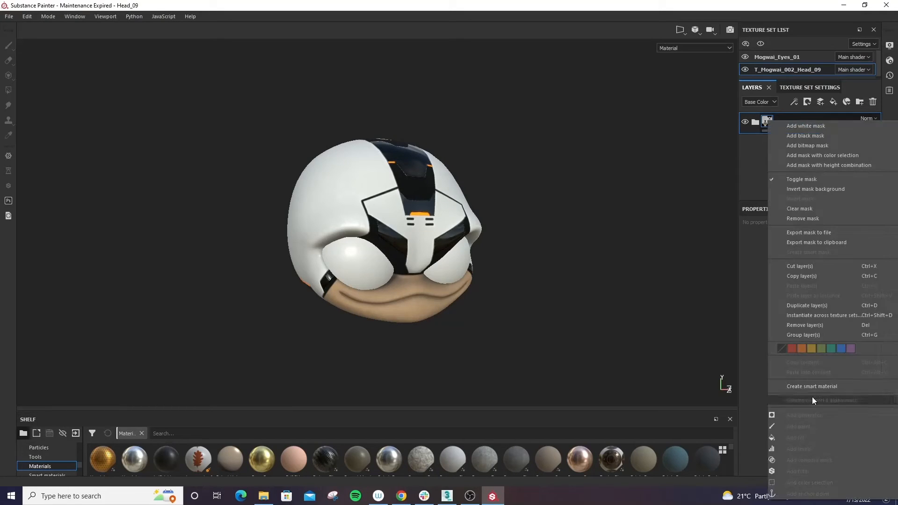
pyautogui.click(818, 386)
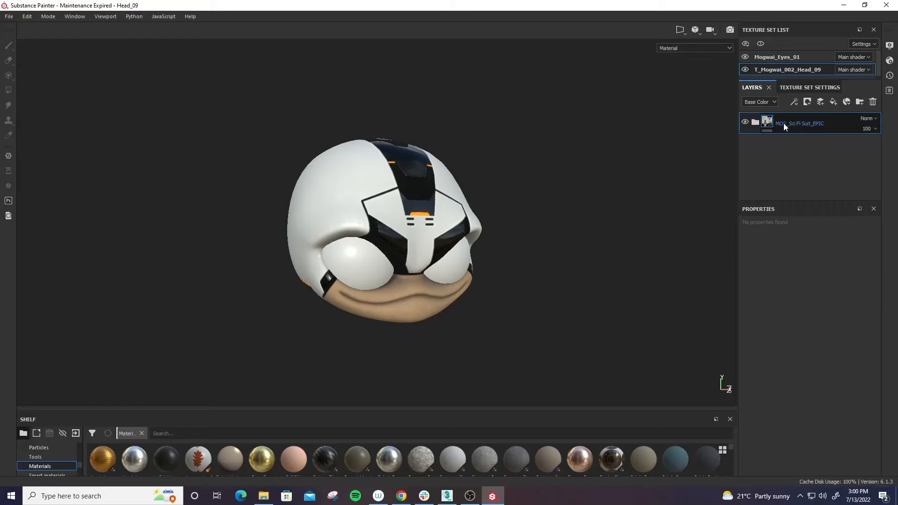
# - Rename the layer folder AA_MOG_Sci Fi Suit_EPIC and create a smart material from it
pyautogui.doubleClick(784, 124)
pyautogui.click(812, 124)
pyautogui.press('Home')
pyautogui.write('AA_')
pyautogui.press('Return')
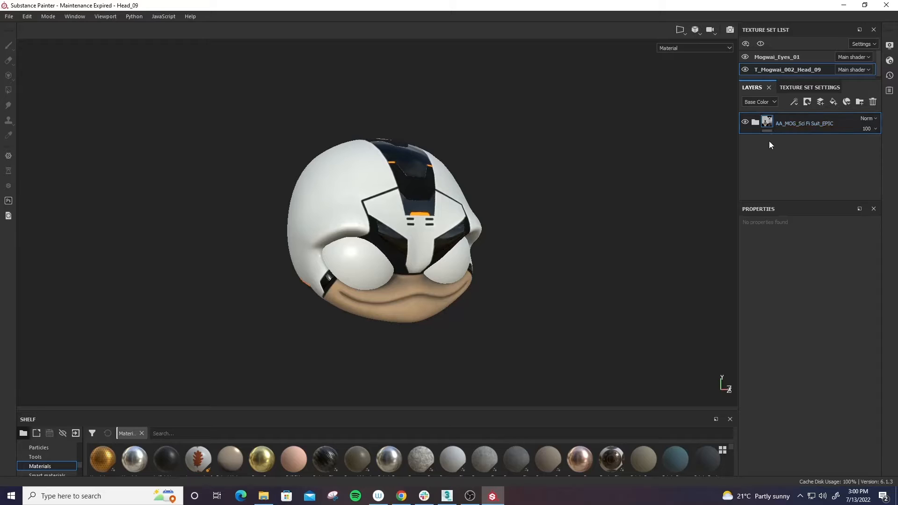
pyautogui.rightClick(797, 122)
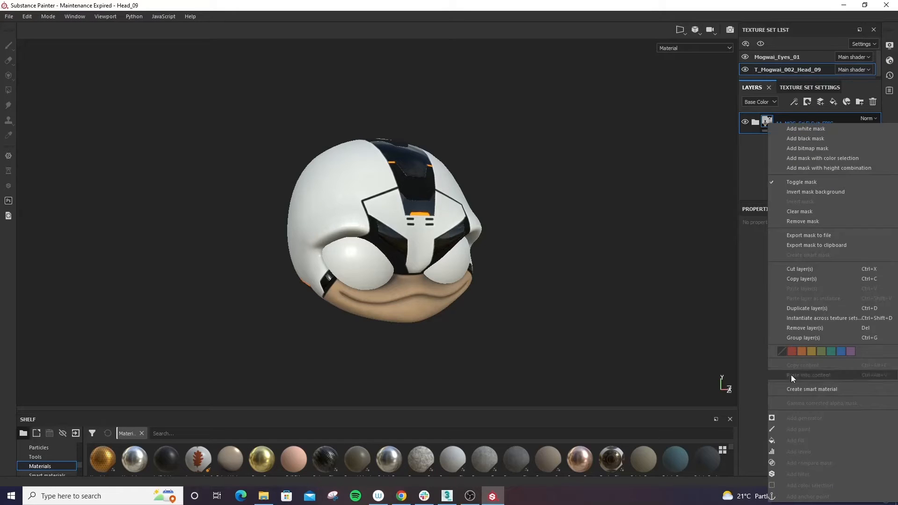
pyautogui.click(822, 390)
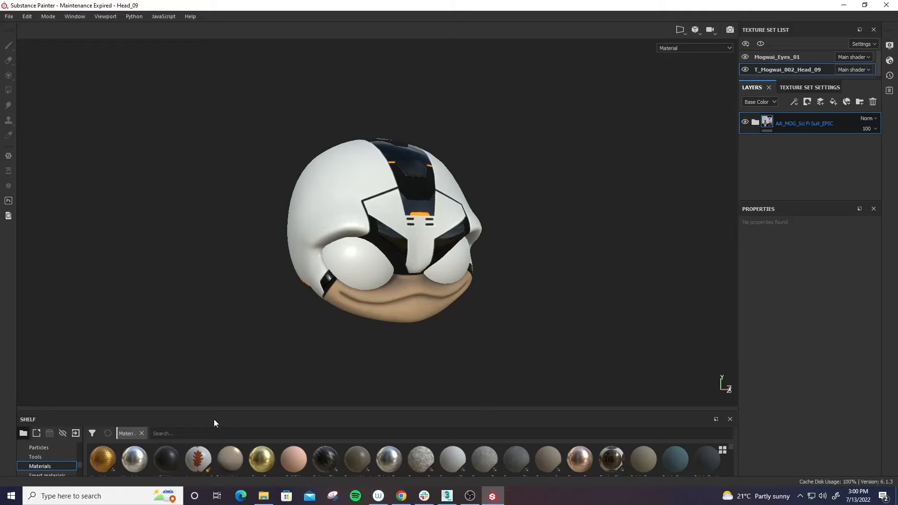
# - Show the smart materials in the shelf and check the AA_MOG_Sci Fi Suit_EPIC entry
pyautogui.moveTo(231, 408); pyautogui.dragTo(223, 207)
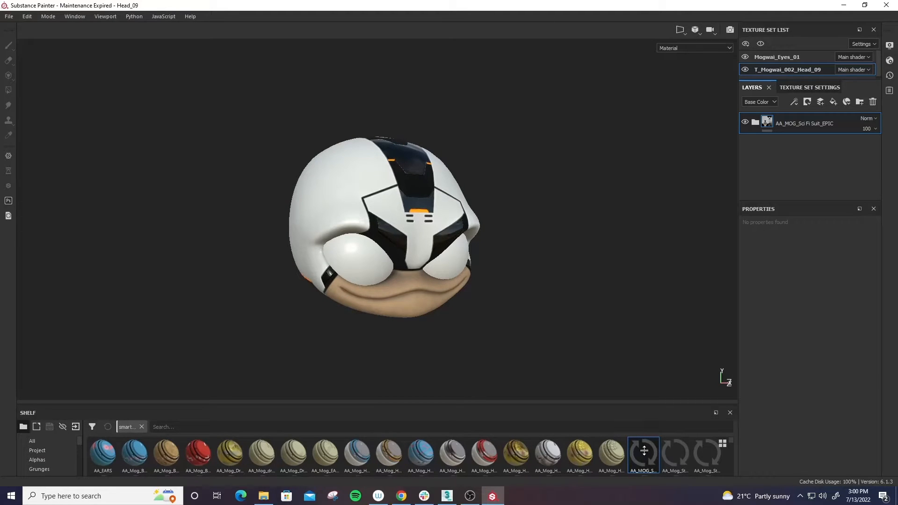
pyautogui.moveTo(644, 392); pyautogui.dragTo(644, 206)
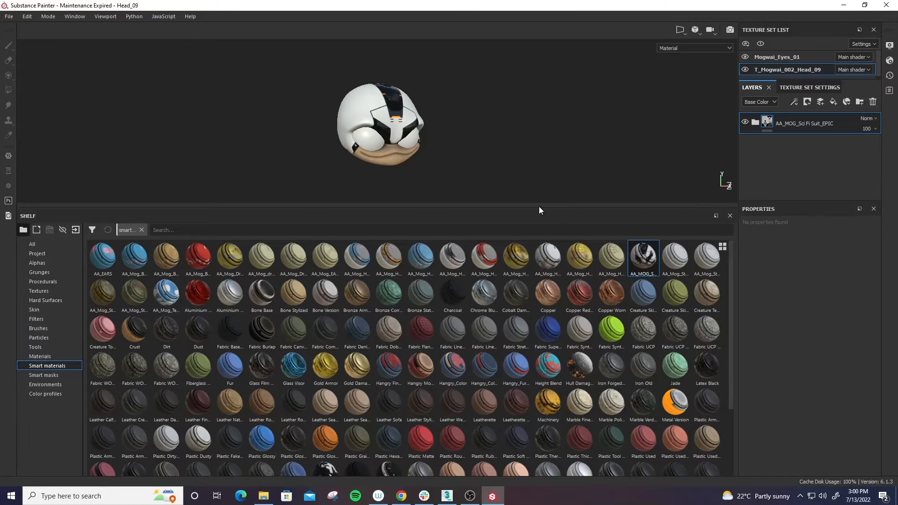
pyautogui.moveTo(538, 207); pyautogui.dragTo(516, 400)
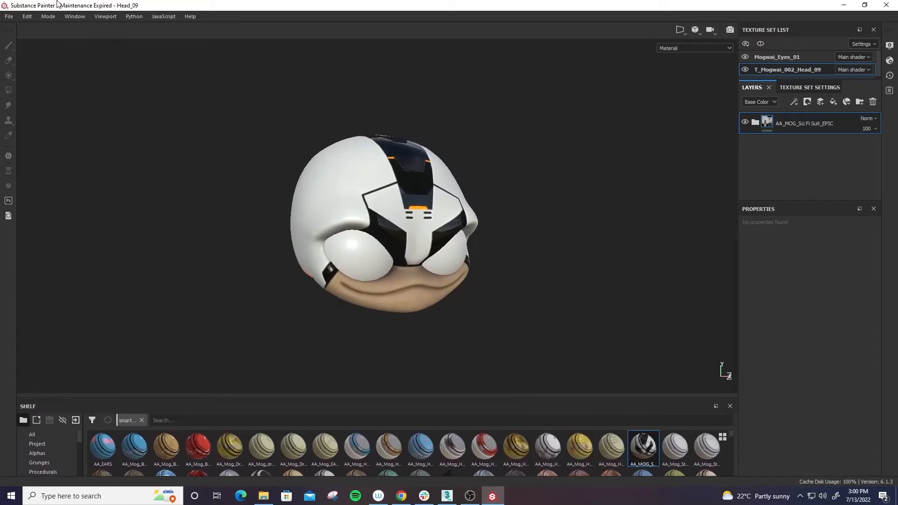
# - Open the Mogwai_Dragon_Head project from the Substance Painter Files folder
pyautogui.click(9, 16)
pyautogui.click(19, 37)
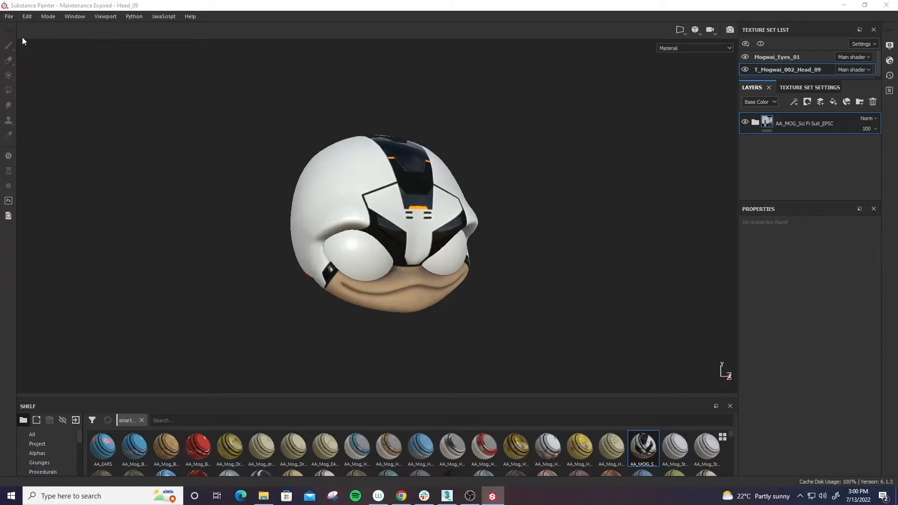
pyautogui.click(435, 263)
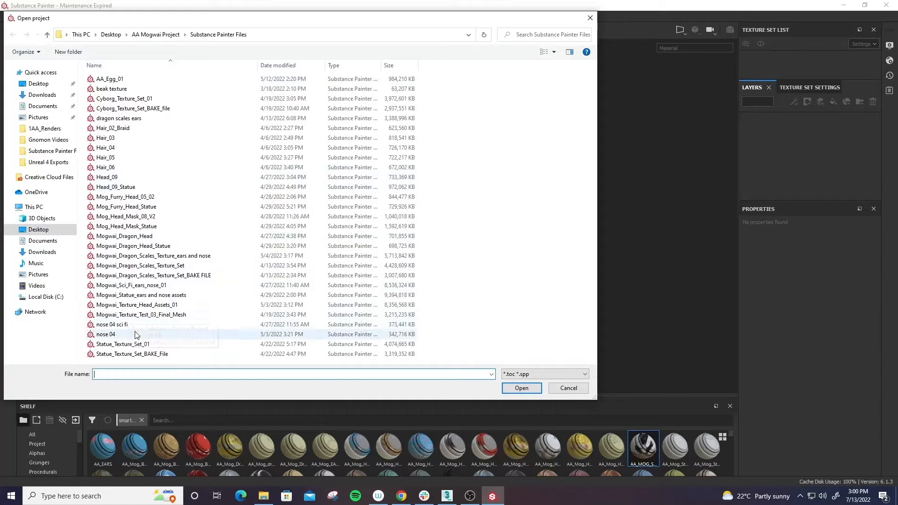
pyautogui.click(131, 236)
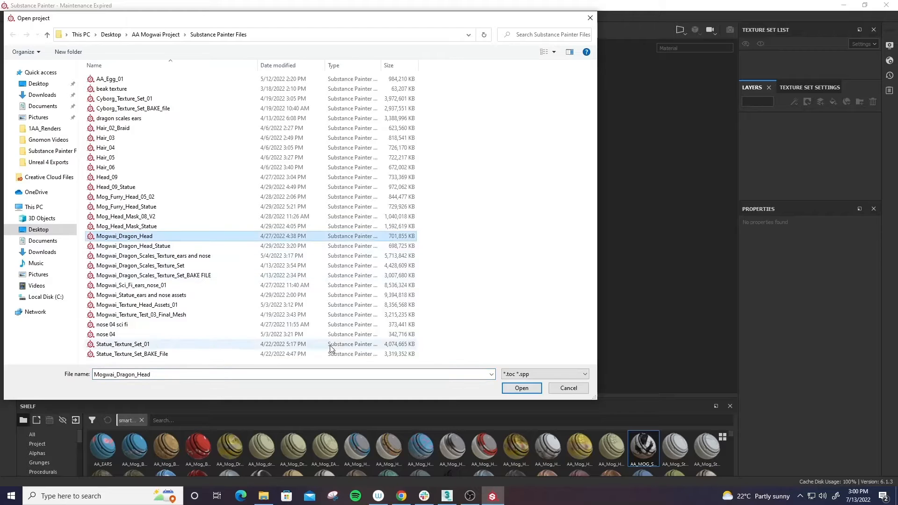
pyautogui.click(535, 391)
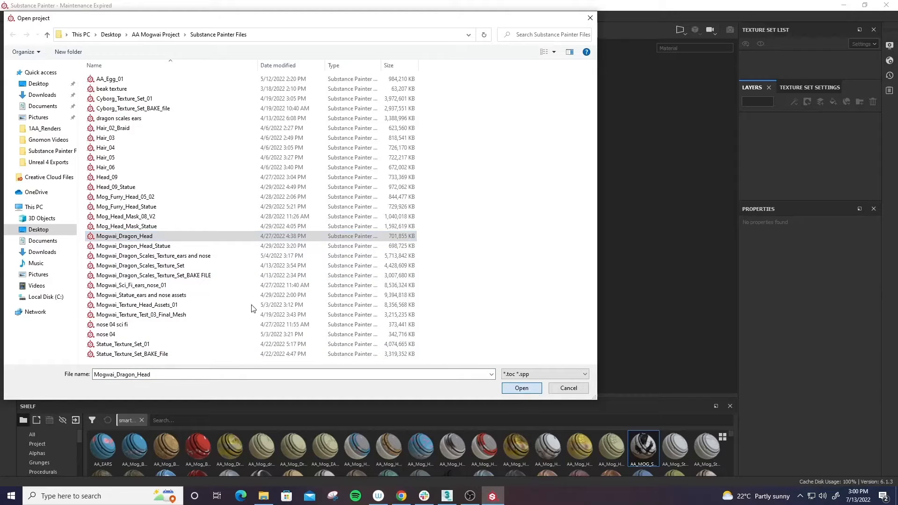
pyautogui.click(512, 389)
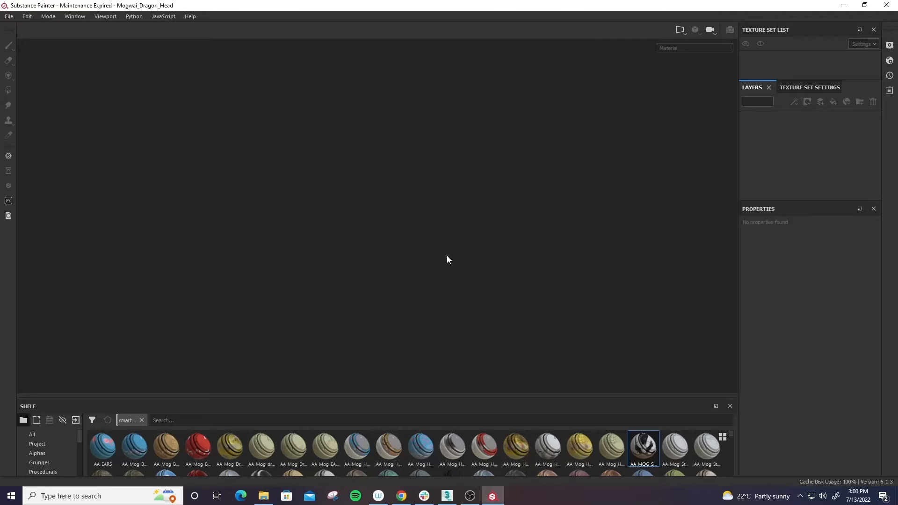
pyautogui.keyDown('alt'); pyautogui.moveTo(474, 263); pyautogui.dragTo(555, 250); pyautogui.keyUp('alt')
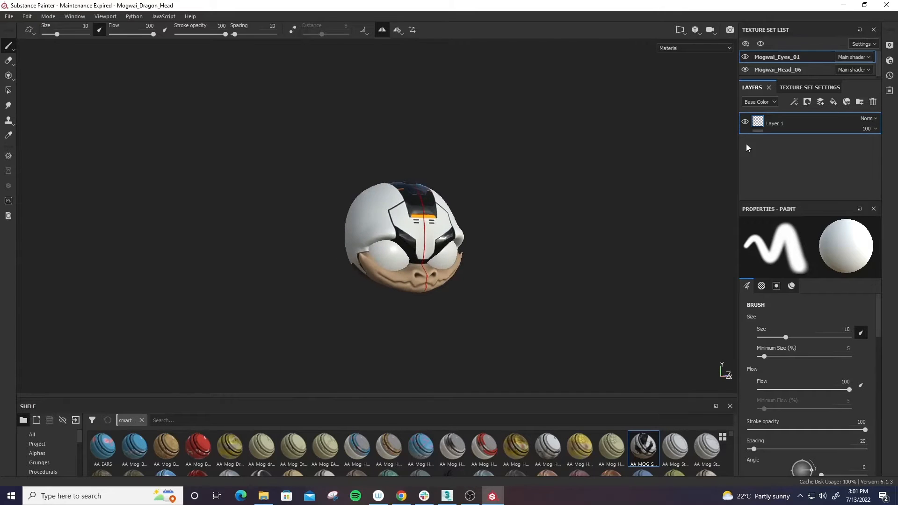
# - Delete all existing layers from the Mogwai_Head_06 texture set, starting with the Sci Fi Suit folder
pyautogui.click(772, 69)
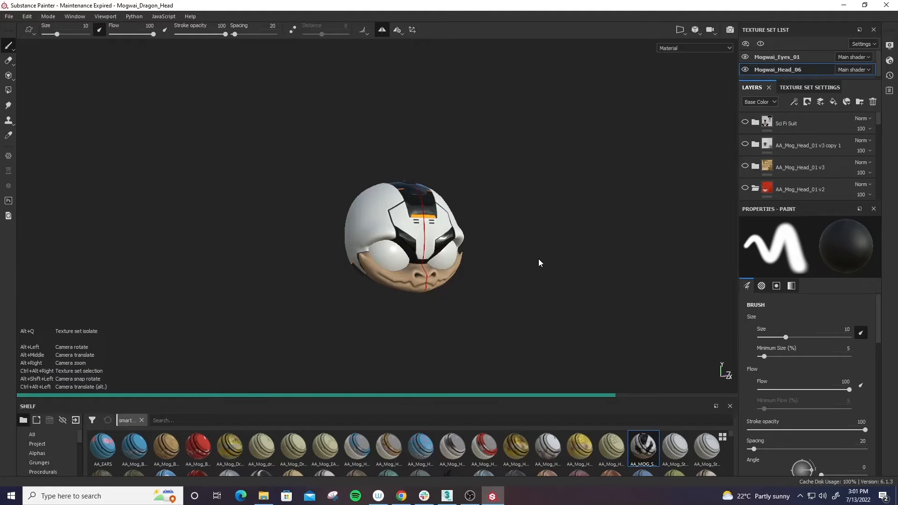
pyautogui.keyDown('alt'); pyautogui.moveTo(538, 259); pyautogui.dragTo(539, 267, button='middle'); pyautogui.keyUp('alt')
pyautogui.keyDown('alt'); pyautogui.moveTo(539, 267); pyautogui.dragTo(545, 335, button='right'); pyautogui.keyUp('alt')
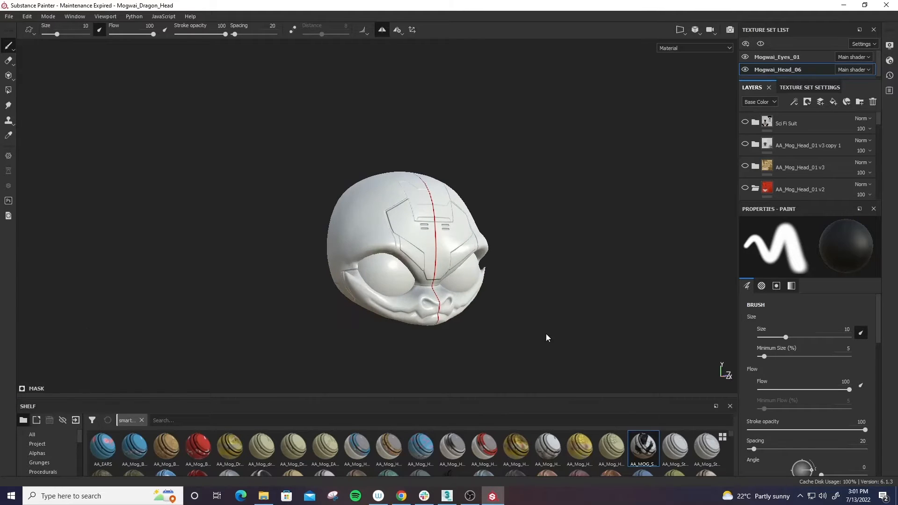
pyautogui.click(811, 122)
pyautogui.click(873, 100)
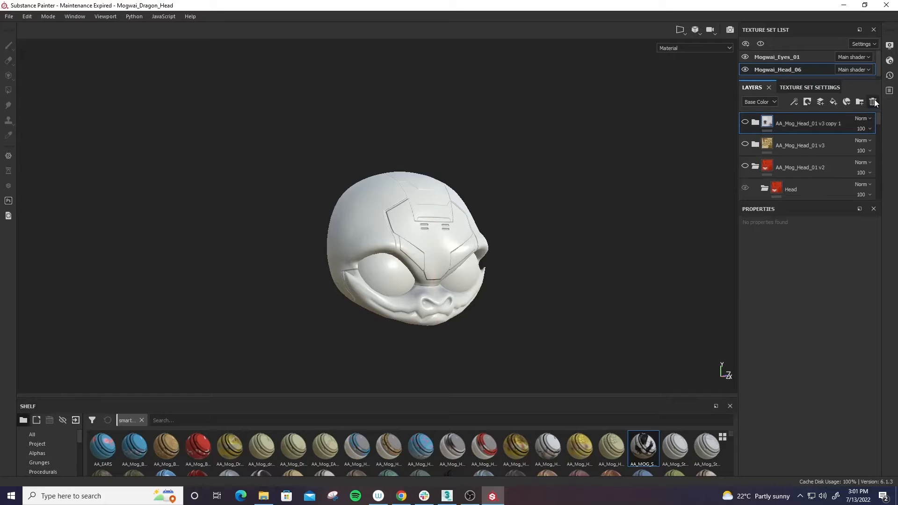
pyautogui.click(873, 101)
pyautogui.click(874, 101)
pyautogui.click(874, 101)
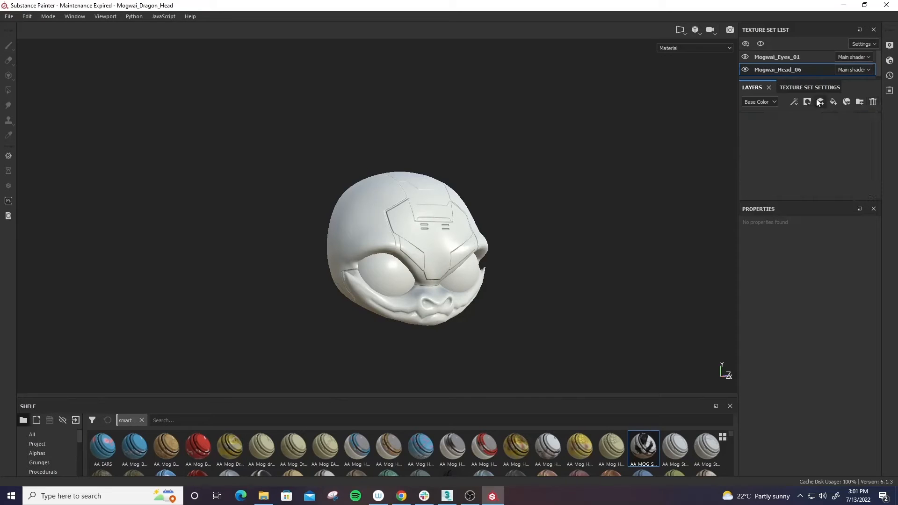
# - Remove the normal, world space normal, ambient occlusion, curvature, position and thickness mesh maps from Mogwai_Head_06
pyautogui.click(805, 87)
pyautogui.scroll(-5, 753, 155)
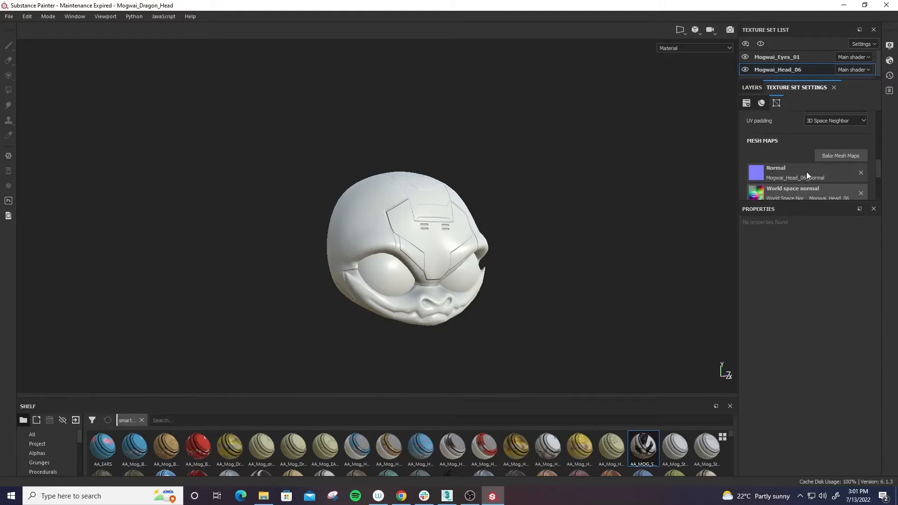
pyautogui.click(859, 173)
pyautogui.click(863, 177)
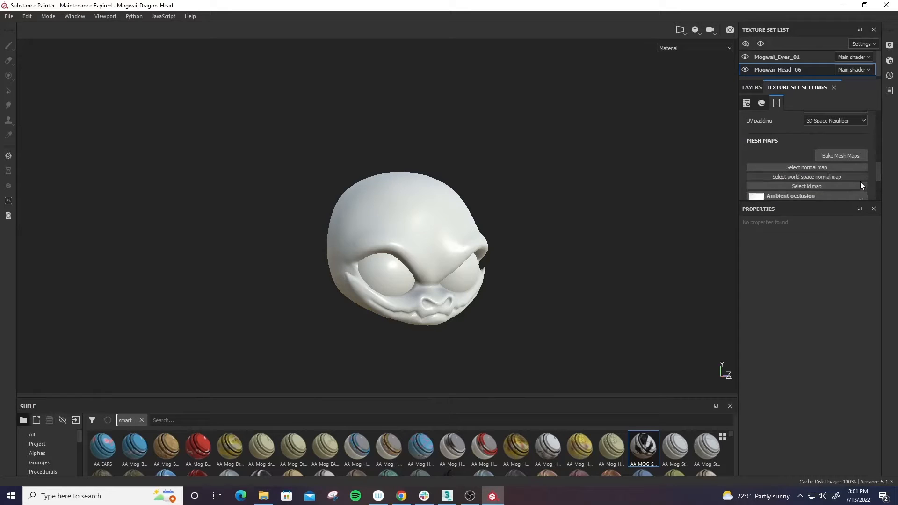
pyautogui.scroll(-2, 856, 180)
pyautogui.click(860, 172)
pyautogui.click(861, 181)
pyautogui.click(862, 187)
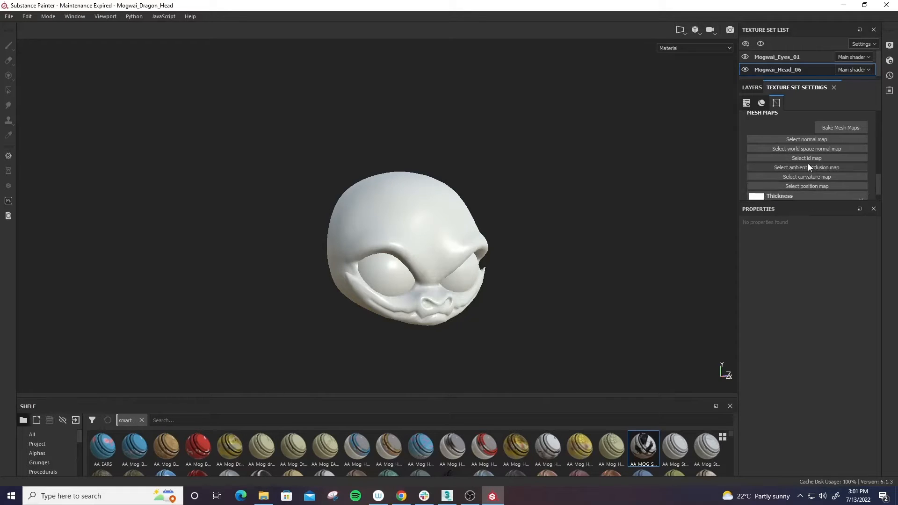
pyautogui.scroll(-1, 860, 187)
pyautogui.click(861, 189)
pyautogui.keyDown('alt'); pyautogui.moveTo(576, 285); pyautogui.dragTo(532, 223); pyautogui.keyUp('alt')
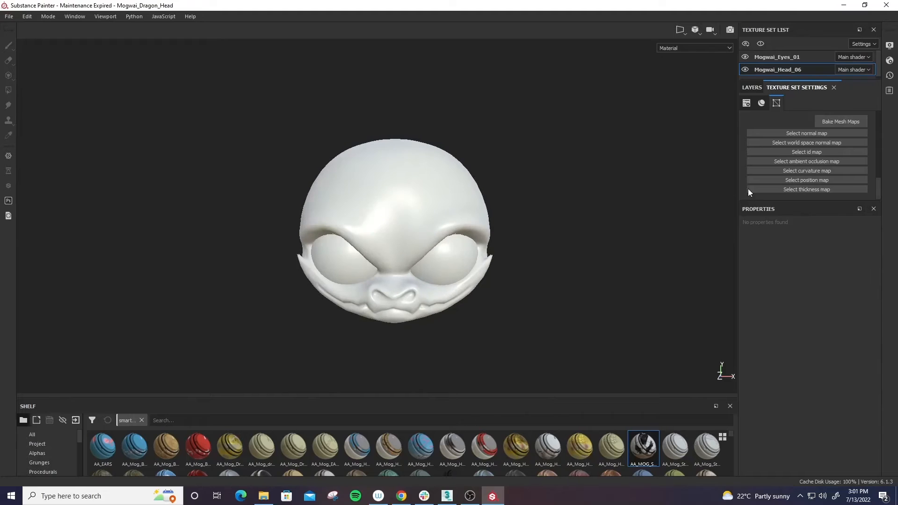
# - Apply the AA_MOG_Sci Fi Suit_EPIC smart material to the empty layer stack of Mogwai_Head_06
pyautogui.click(747, 88)
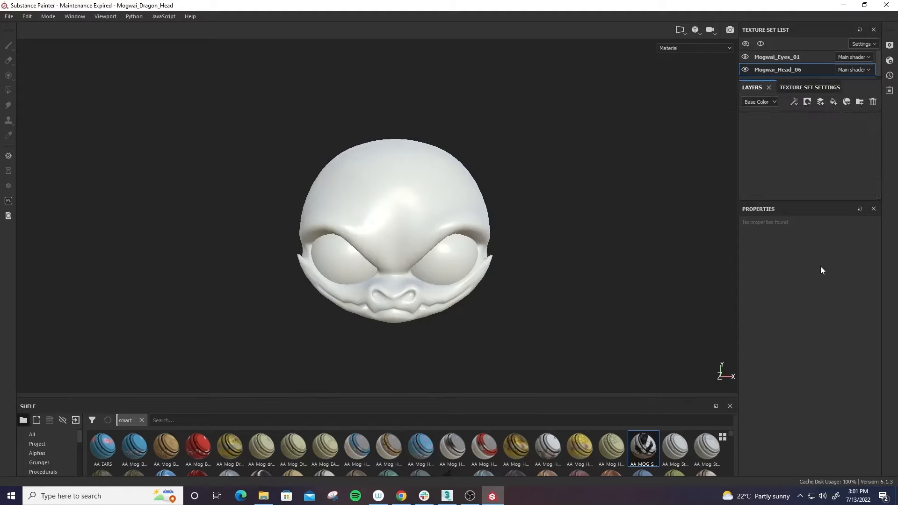
pyautogui.keyDown('alt'); pyautogui.moveTo(594, 307); pyautogui.dragTo(594, 277, button='middle'); pyautogui.keyUp('alt')
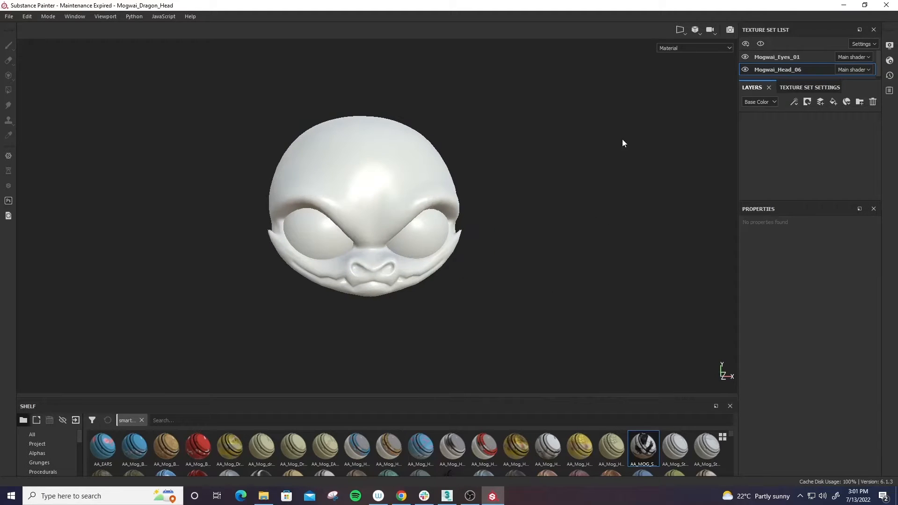
pyautogui.keyDown('alt'); pyautogui.moveTo(499, 191); pyautogui.dragTo(512, 212, button='middle'); pyautogui.keyUp('alt')
pyautogui.keyDown('alt'); pyautogui.moveTo(563, 192); pyautogui.dragTo(538, 212); pyautogui.keyUp('alt')
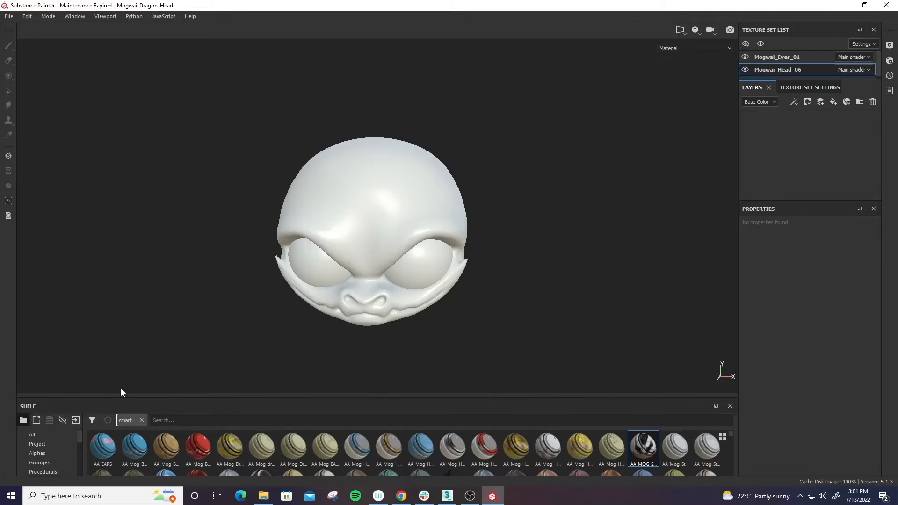
pyautogui.moveTo(132, 396); pyautogui.dragTo(135, 254)
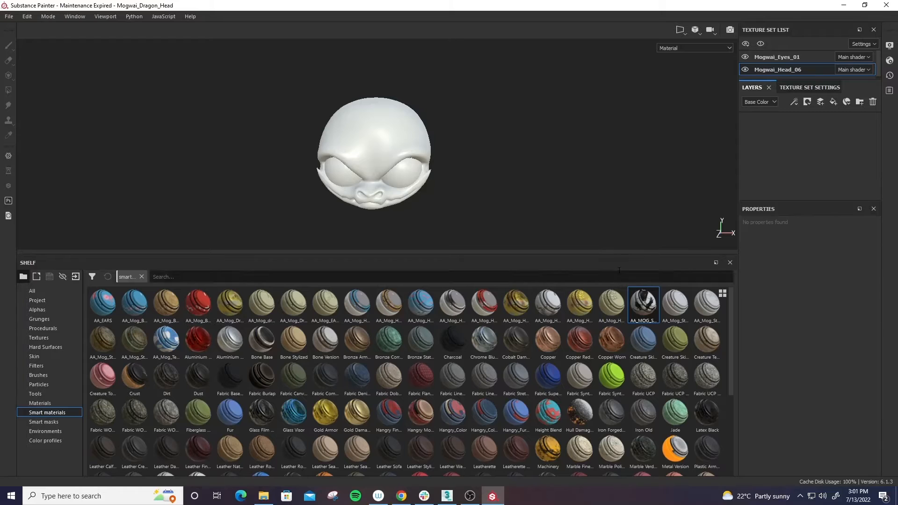
pyautogui.moveTo(608, 256); pyautogui.dragTo(595, 367)
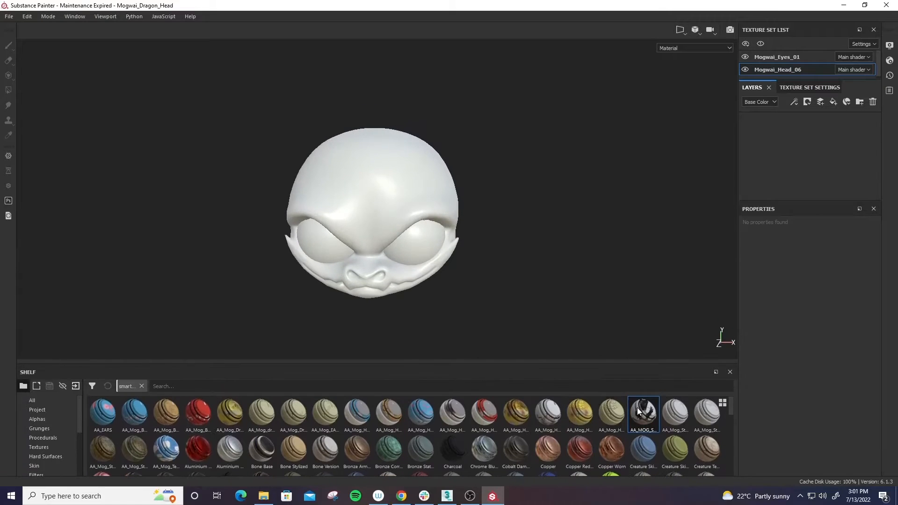
pyautogui.moveTo(746, 227); pyautogui.dragTo(763, 145)
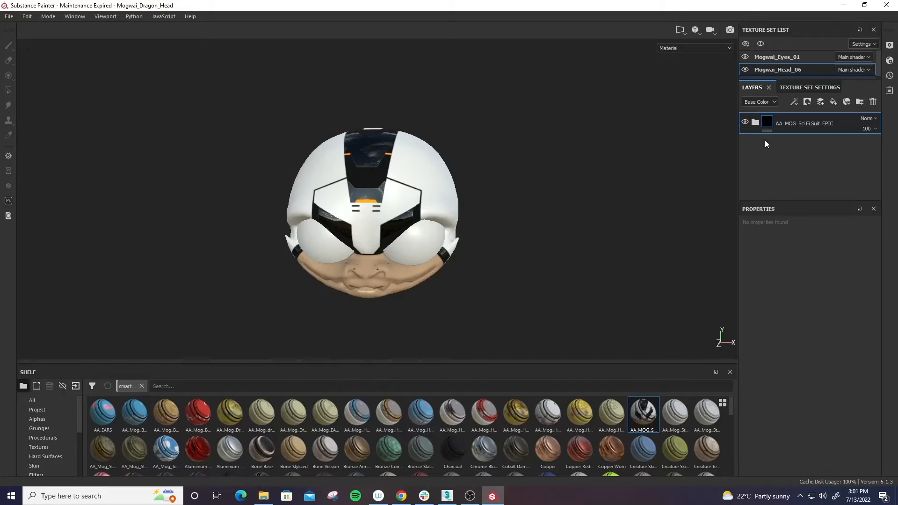
# - Inspect the applied sci-fi suit material on the dragon head's front, back, sides, mouth and jaw
pyautogui.keyDown('alt'); pyautogui.moveTo(500, 199); pyautogui.dragTo(519, 243); pyautogui.keyUp('alt')
pyautogui.scroll(-2, 594, 234)
pyautogui.keyDown('alt'); pyautogui.moveTo(519, 243); pyautogui.dragTo(513, 258, button='middle'); pyautogui.keyUp('alt')
pyautogui.keyDown('alt'); pyautogui.moveTo(570, 229); pyautogui.dragTo(665, 235); pyautogui.keyUp('alt')
pyautogui.keyDown('alt'); pyautogui.moveTo(597, 208); pyautogui.dragTo(630, 368, button='right'); pyautogui.keyUp('alt')
pyautogui.keyDown('alt'); pyautogui.moveTo(597, 281); pyautogui.dragTo(419, 337); pyautogui.keyUp('alt')
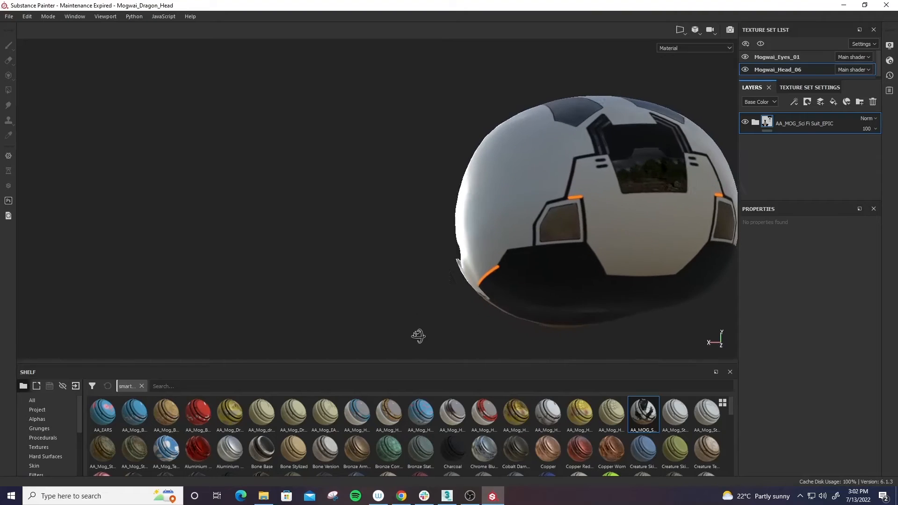
pyautogui.keyDown('alt'); pyautogui.moveTo(590, 276); pyautogui.dragTo(410, 308, button='middle'); pyautogui.keyUp('alt')
pyautogui.keyDown('alt'); pyautogui.moveTo(410, 307); pyautogui.dragTo(278, 258); pyautogui.keyUp('alt')
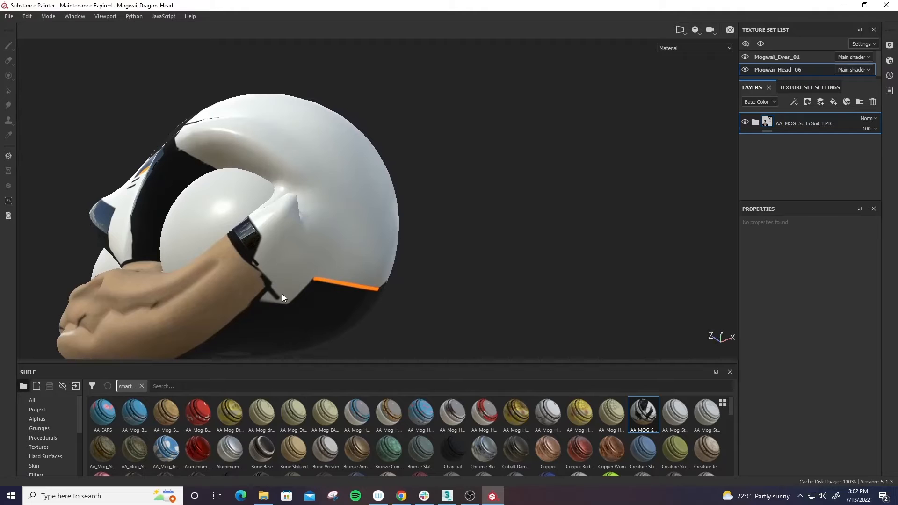
pyautogui.keyDown('alt'); pyautogui.moveTo(282, 293); pyautogui.dragTo(301, 234); pyautogui.keyUp('alt')
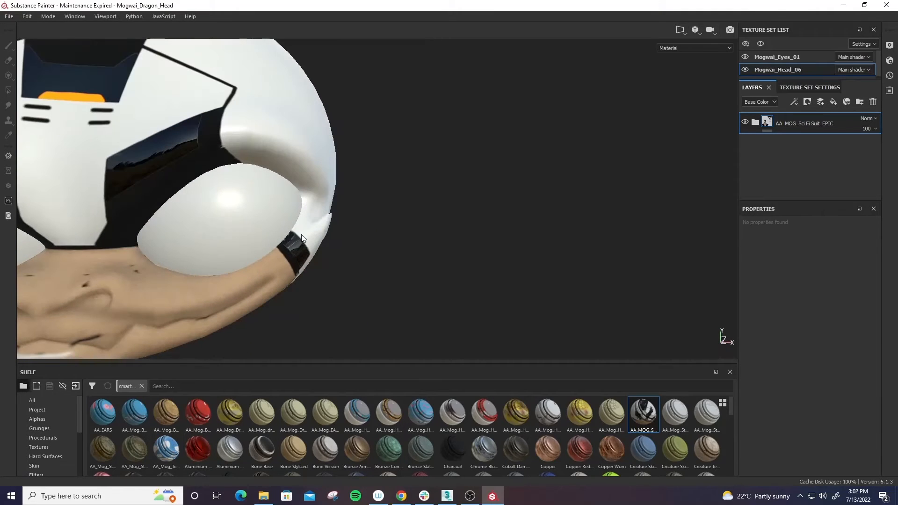
pyautogui.keyDown('alt'); pyautogui.moveTo(373, 292); pyautogui.dragTo(517, 252); pyautogui.keyUp('alt')
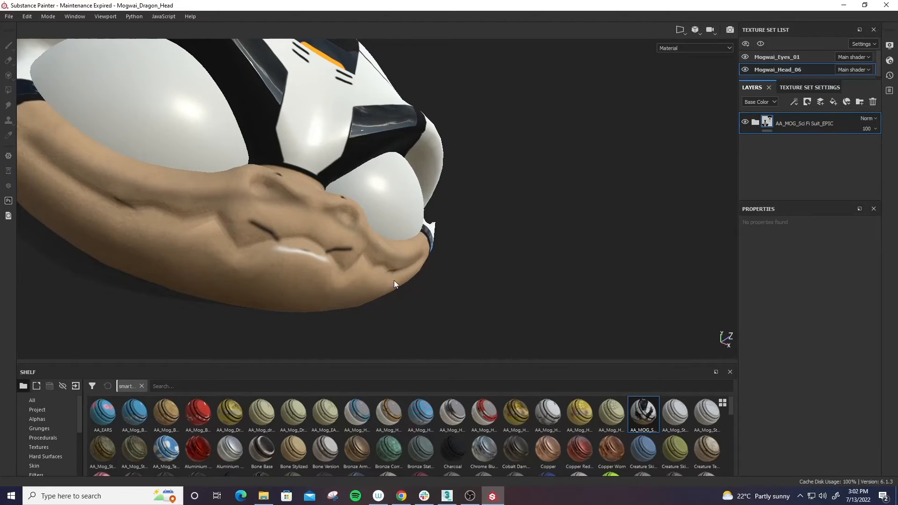
pyautogui.keyDown('alt'); pyautogui.moveTo(394, 284); pyautogui.dragTo(575, 302); pyautogui.keyUp('alt')
pyautogui.keyDown('alt'); pyautogui.moveTo(575, 303); pyautogui.dragTo(501, 141, button='right'); pyautogui.keyUp('alt')
pyautogui.keyDown('alt'); pyautogui.moveTo(503, 245); pyautogui.dragTo(518, 273); pyautogui.keyUp('alt')
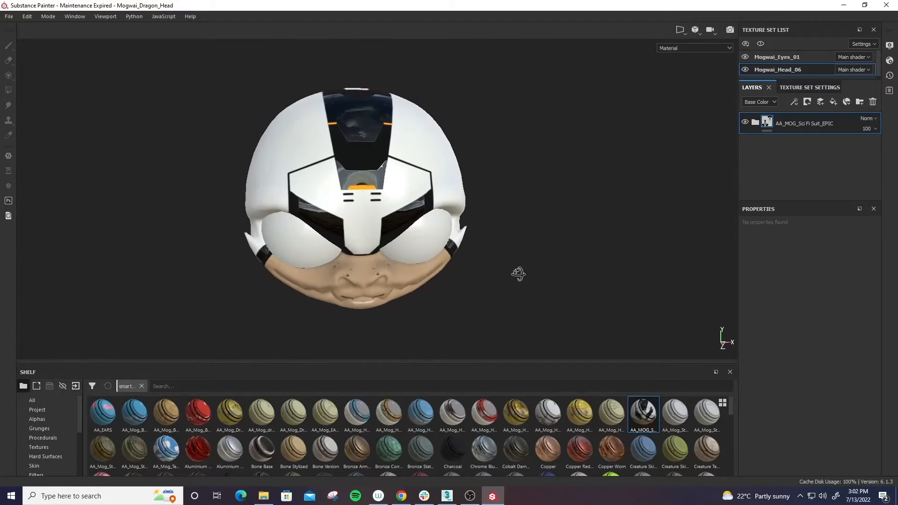
pyautogui.keyDown('alt'); pyautogui.moveTo(513, 276); pyautogui.dragTo(560, 292, button='middle'); pyautogui.keyUp('alt')
pyautogui.keyDown('alt'); pyautogui.moveTo(560, 293); pyautogui.dragTo(506, 273); pyautogui.keyUp('alt')
pyautogui.keyDown('alt'); pyautogui.moveTo(525, 306); pyautogui.dragTo(493, 277, button='middle'); pyautogui.keyUp('alt')
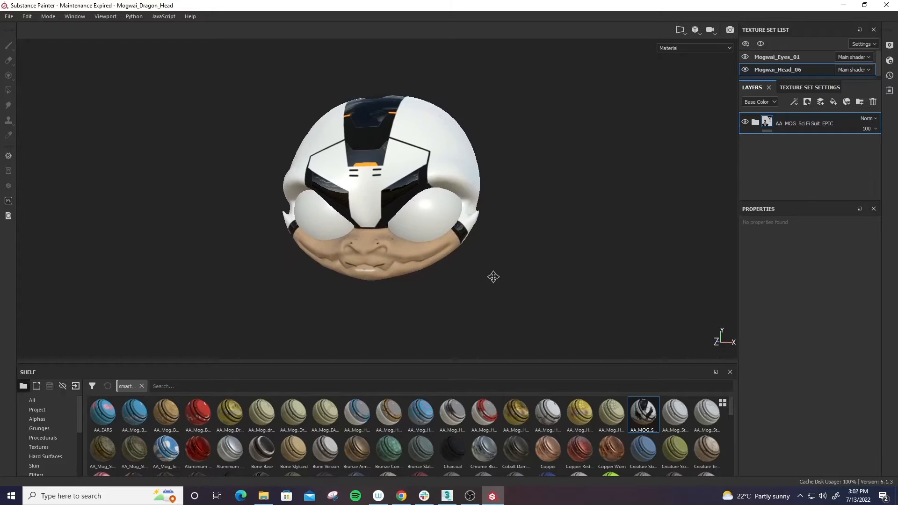
pyautogui.keyDown('alt'); pyautogui.moveTo(493, 276); pyautogui.dragTo(583, 279); pyautogui.keyUp('alt')
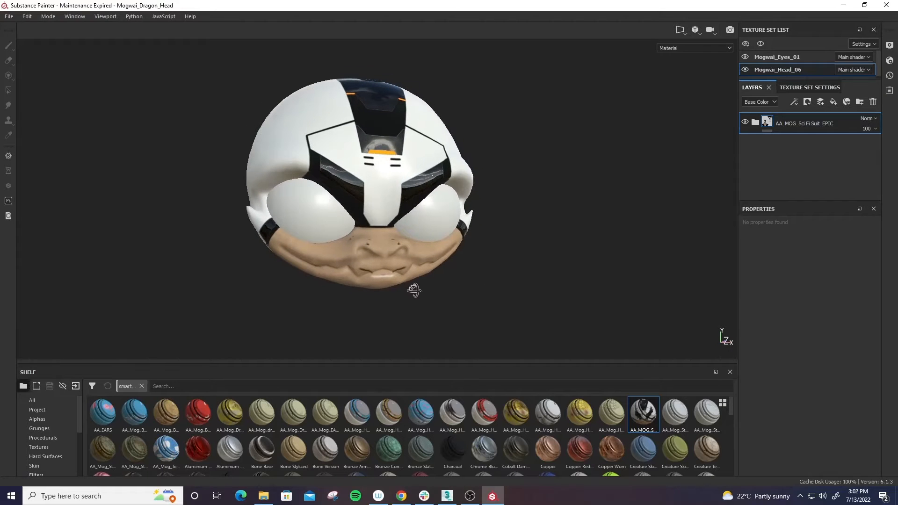
pyautogui.keyDown('alt'); pyautogui.moveTo(413, 290); pyautogui.dragTo(589, 280); pyautogui.keyUp('alt')
pyautogui.keyDown('alt'); pyautogui.moveTo(579, 305); pyautogui.dragTo(585, 262, button='right'); pyautogui.keyUp('alt')
pyautogui.keyDown('alt'); pyautogui.moveTo(584, 262); pyautogui.dragTo(555, 236); pyautogui.keyUp('alt')
pyautogui.keyDown('alt'); pyautogui.moveTo(555, 236); pyautogui.dragTo(568, 288, button='right'); pyautogui.keyUp('alt')
pyautogui.keyDown('alt'); pyautogui.moveTo(568, 288); pyautogui.dragTo(538, 253); pyautogui.keyUp('alt')
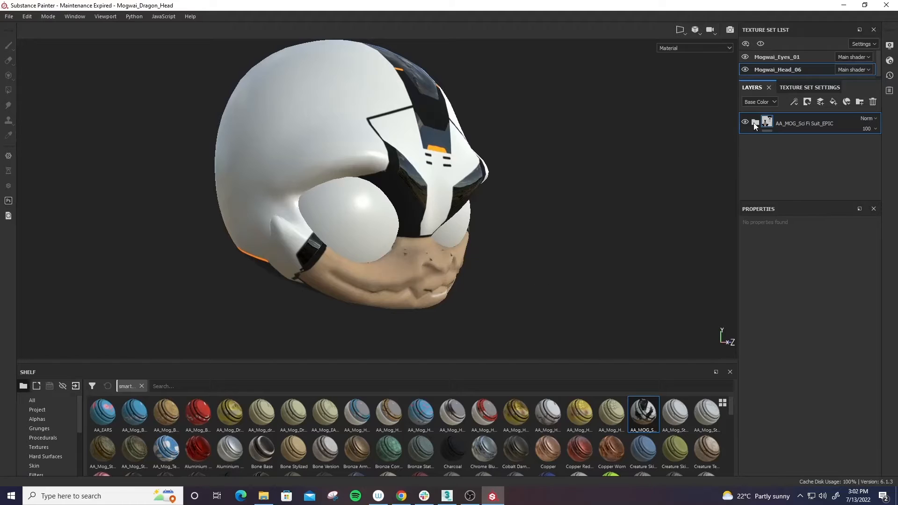
# - Paint with grayscale 0 on the white area folder's mask to remove white around the jaw strap and behind the eye
pyautogui.click(754, 122)
pyautogui.scroll(-2, 810, 155)
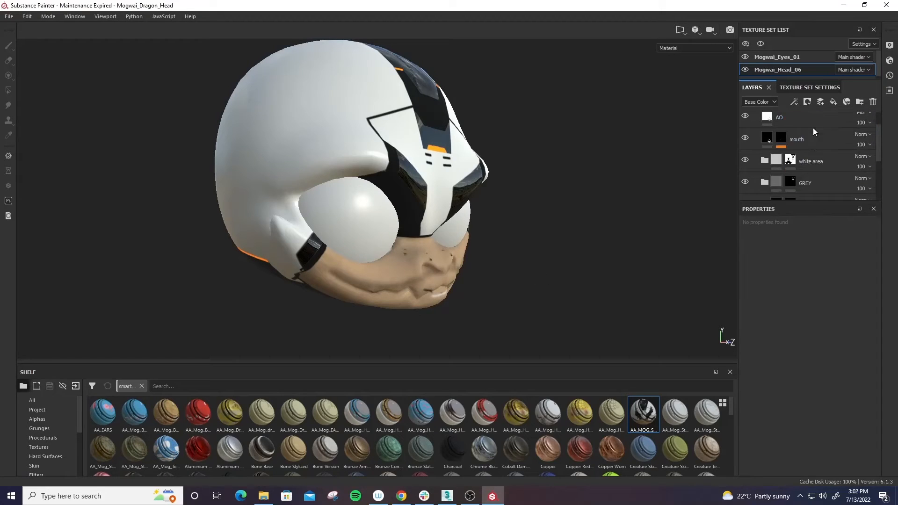
pyautogui.scroll(-3, 811, 155)
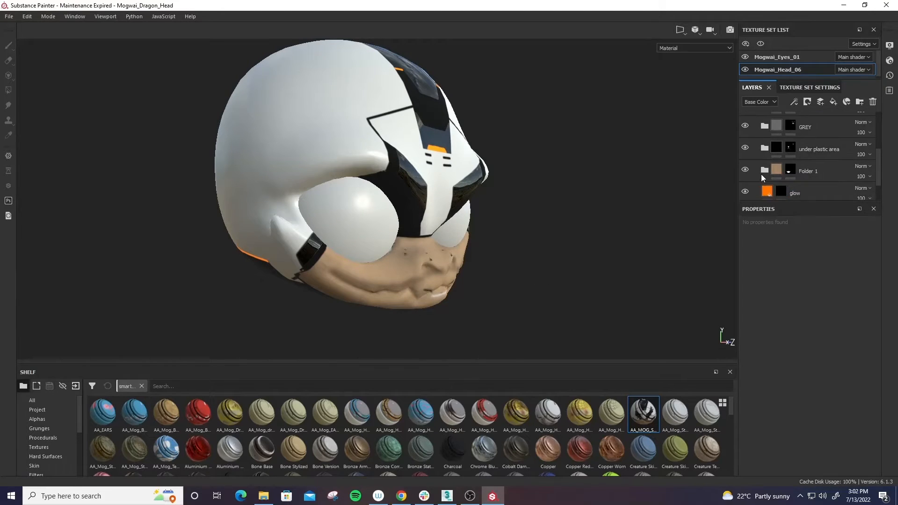
pyautogui.scroll(2, 793, 159)
pyautogui.click(790, 132)
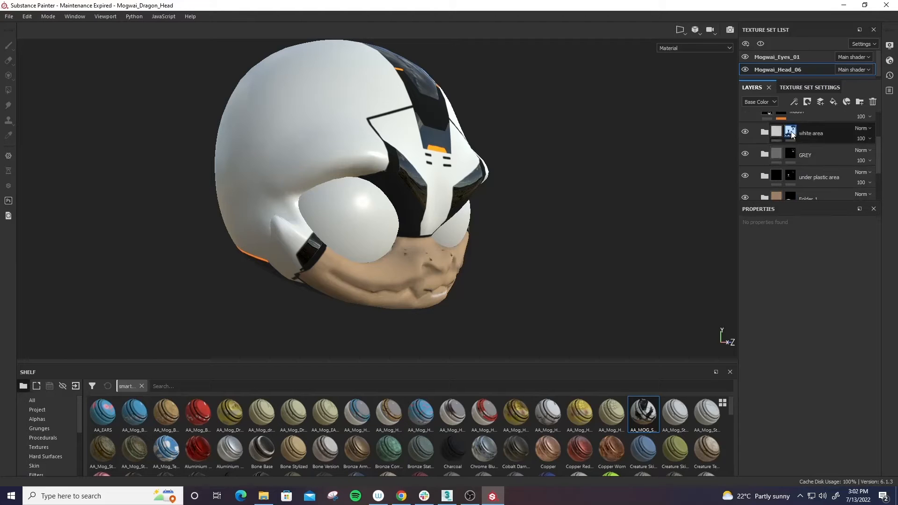
pyautogui.press('1')
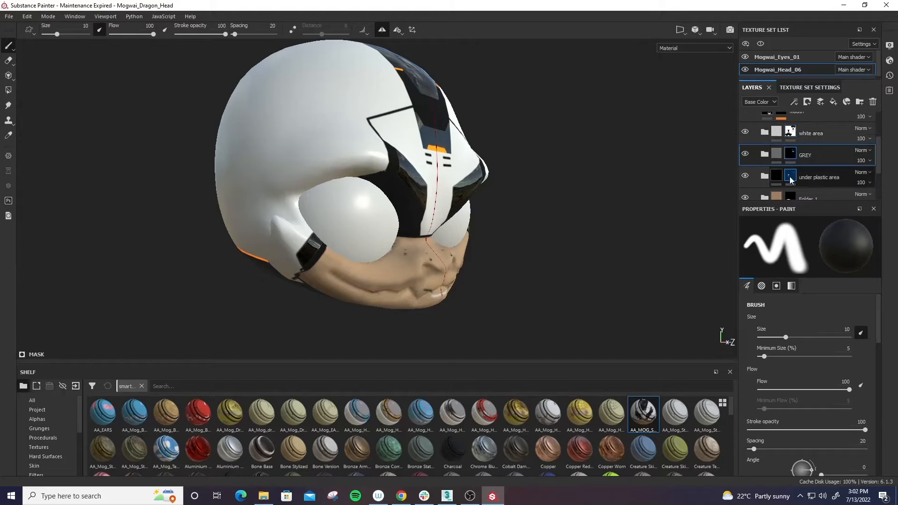
pyautogui.keyDown('alt'); pyautogui.moveTo(514, 213); pyautogui.dragTo(485, 217); pyautogui.keyUp('alt')
pyautogui.scroll(2, 486, 216)
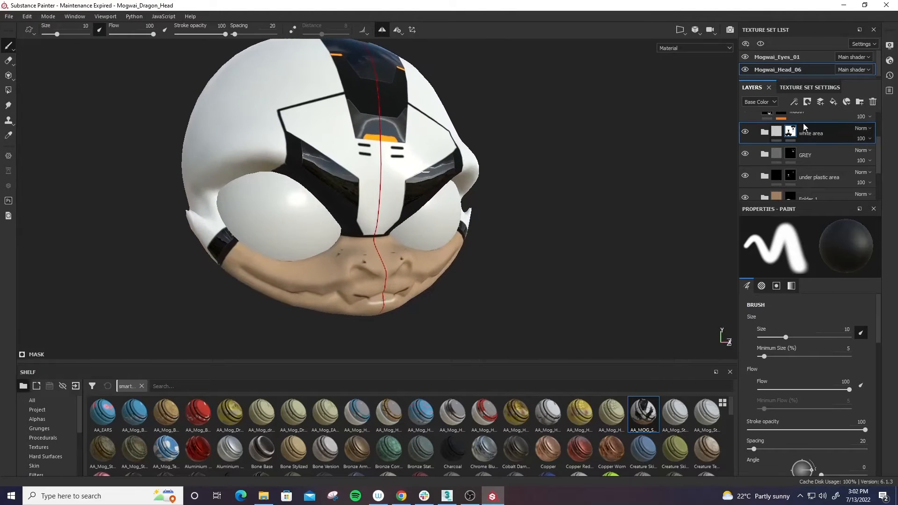
pyautogui.moveTo(791, 137)
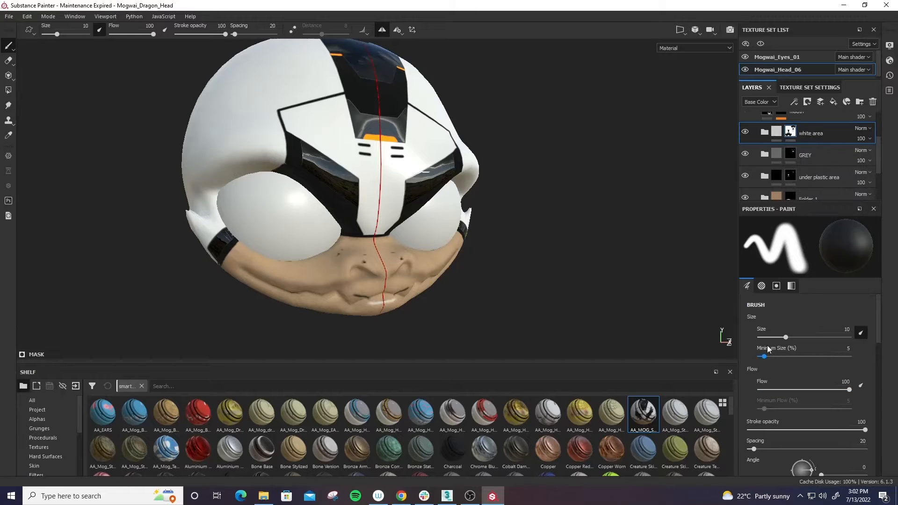
pyautogui.scroll(-8, 767, 345)
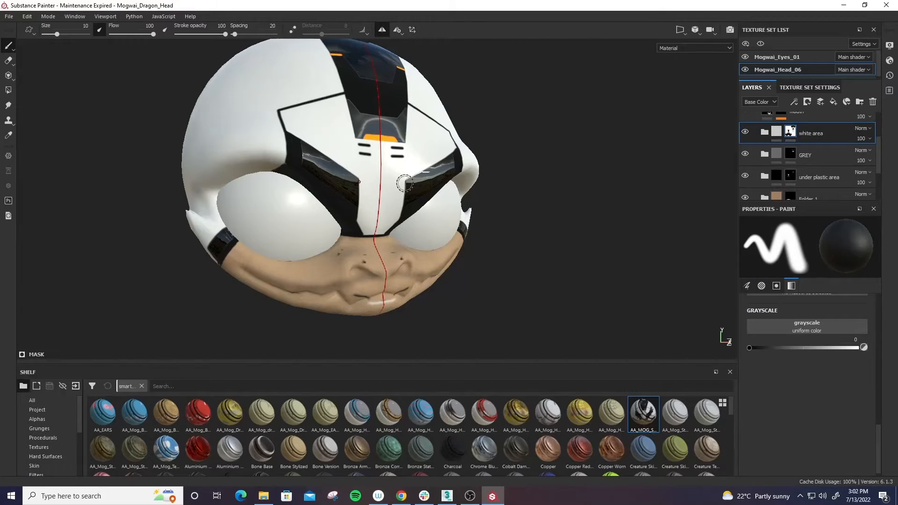
pyautogui.moveTo(401, 180)
pyautogui.keyDown('alt'); pyautogui.mouseDown()
pyautogui.moveTo(415, 267)
pyautogui.moveTo(347, 241)
pyautogui.moveTo(363, 287)
pyautogui.moveTo(376, 287)
pyautogui.mouseUp(); pyautogui.keyUp('alt')
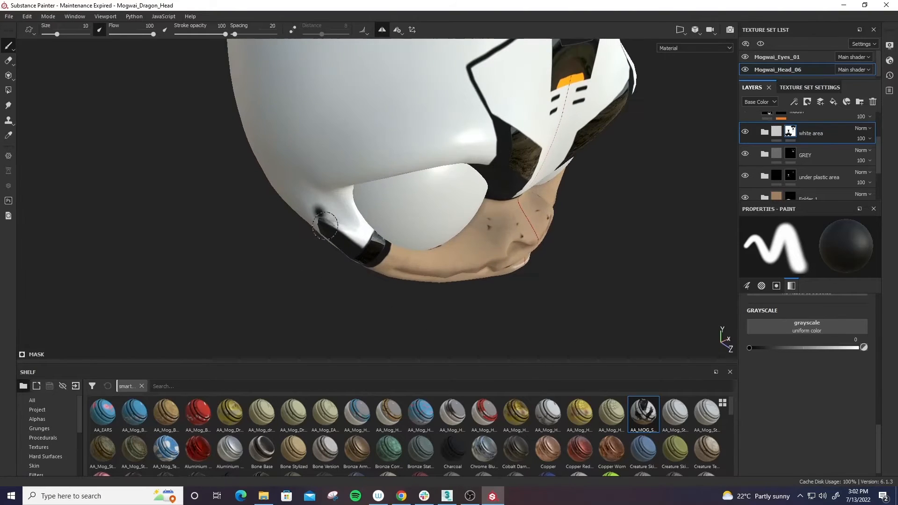
pyautogui.moveTo(363, 250)
pyautogui.keyDown('alt'); pyautogui.mouseDown()
pyautogui.moveTo(525, 177)
pyautogui.moveTo(331, 217)
pyautogui.moveTo(334, 268)
pyautogui.moveTo(473, 206)
pyautogui.moveTo(315, 251)
pyautogui.moveTo(374, 241)
pyautogui.moveTo(367, 232)
pyautogui.moveTo(457, 266)
pyautogui.moveTo(515, 256)
pyautogui.moveTo(378, 234)
pyautogui.mouseUp(); pyautogui.keyUp('alt')
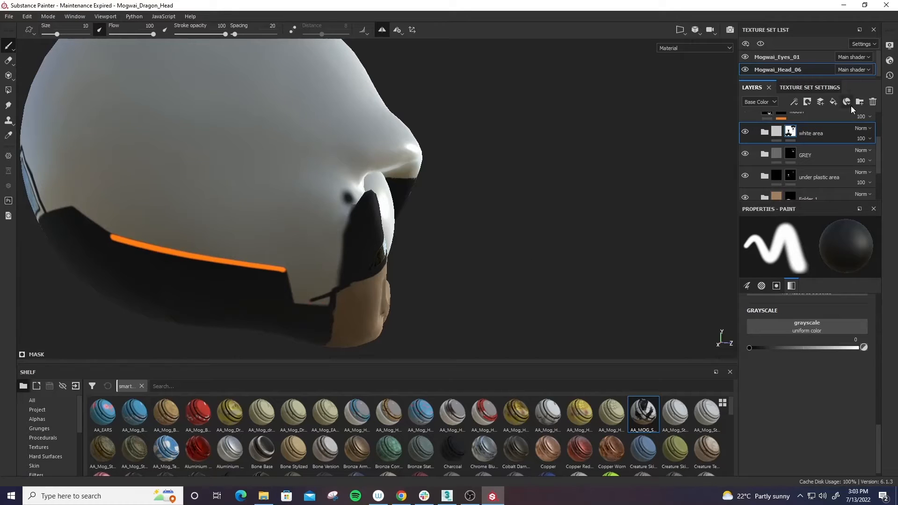
# - Paint with grayscale 1 on the Folder 1 mask to extend the skin past the strap toward the cheek tip
pyautogui.scroll(-1, 790, 176)
pyautogui.click(789, 170)
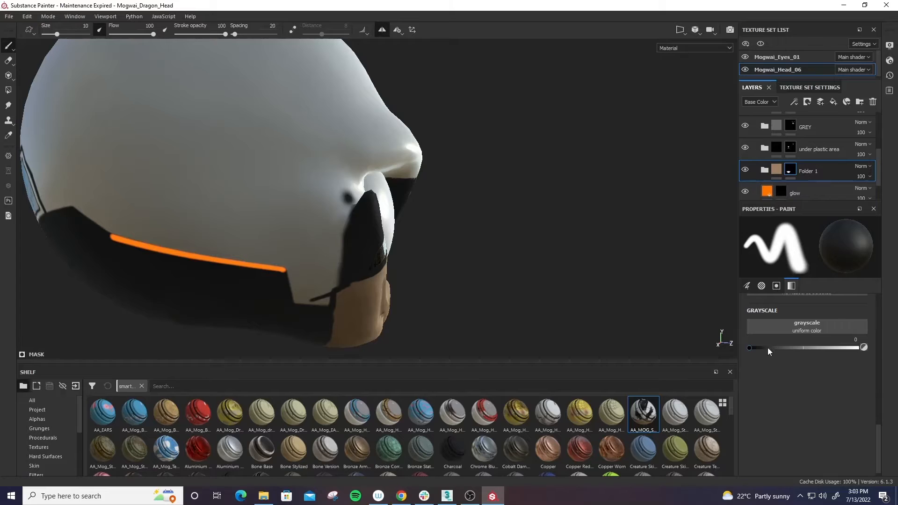
pyautogui.moveTo(767, 347); pyautogui.dragTo(897, 350)
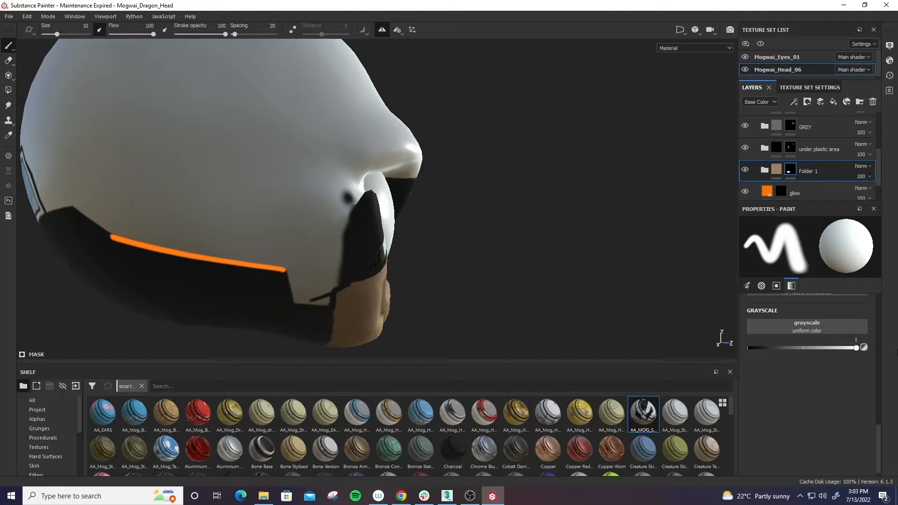
pyautogui.keyDown('alt'); pyautogui.moveTo(435, 194); pyautogui.dragTo(441, 172); pyautogui.keyUp('alt')
pyautogui.moveTo(364, 218); pyautogui.dragTo(363, 194)
pyautogui.scroll(-3, 477, 225)
pyautogui.keyDown('alt'); pyautogui.moveTo(477, 225); pyautogui.dragTo(380, 284); pyautogui.keyUp('alt')
# - Check the layers inside Folder 1 and extend its skin mask over the pointed cheek tips and the sides of the jaw
pyautogui.scroll(-1, 792, 153)
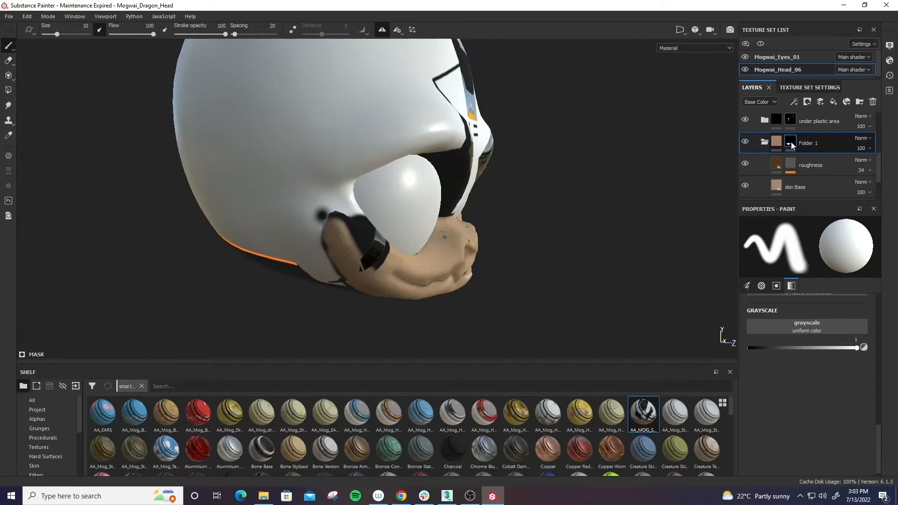
pyautogui.scroll(-1, 778, 164)
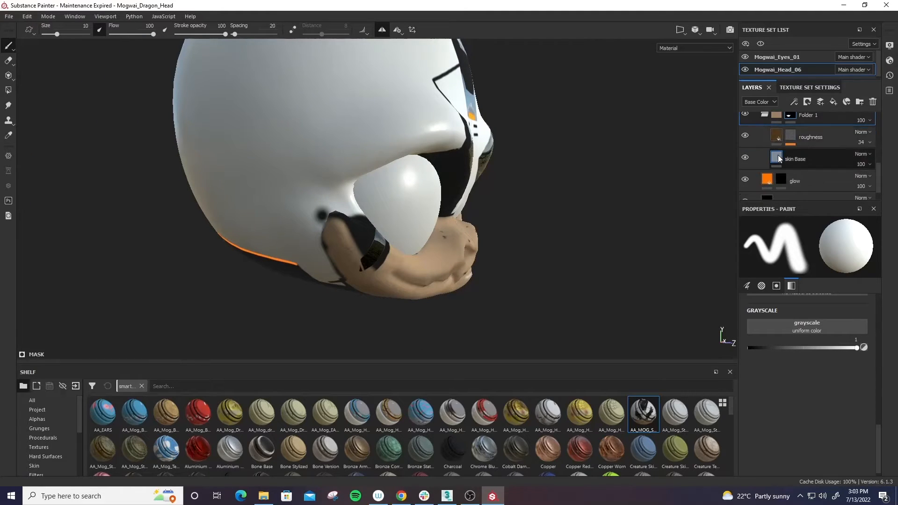
pyautogui.scroll(1, 772, 150)
pyautogui.click(763, 143)
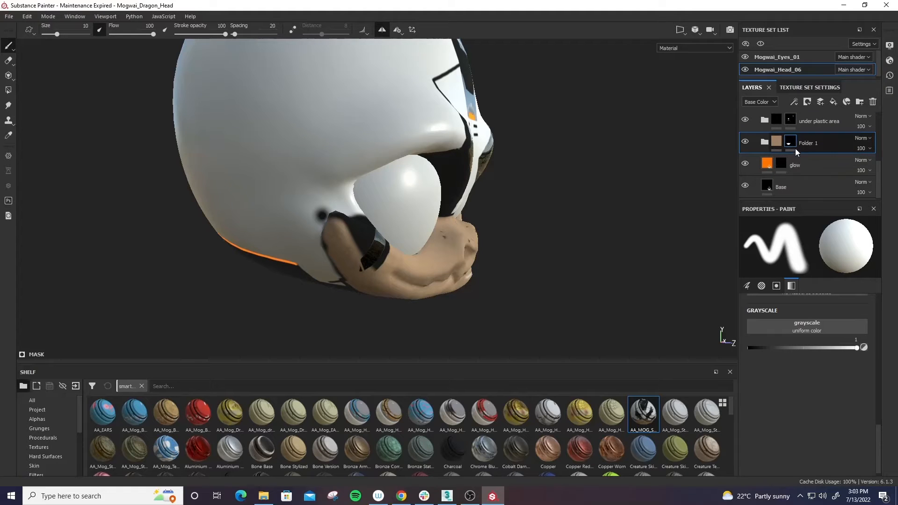
pyautogui.moveTo(325, 248)
pyautogui.keyDown('alt'); pyautogui.mouseDown()
pyautogui.moveTo(340, 261)
pyautogui.moveTo(338, 237)
pyautogui.moveTo(349, 225)
pyautogui.moveTo(385, 245)
pyautogui.mouseUp(); pyautogui.keyUp('alt')
pyautogui.scroll(2, 340, 261)
pyautogui.keyDown('alt'); pyautogui.moveTo(385, 245); pyautogui.dragTo(365, 228); pyautogui.keyUp('alt')
pyautogui.moveTo(365, 228)
pyautogui.mouseDown()
pyautogui.moveTo(497, 292)
pyautogui.moveTo(505, 317)
pyautogui.mouseUp()
pyautogui.keyDown('alt'); pyautogui.moveTo(617, 288); pyautogui.dragTo(515, 302); pyautogui.keyUp('alt')
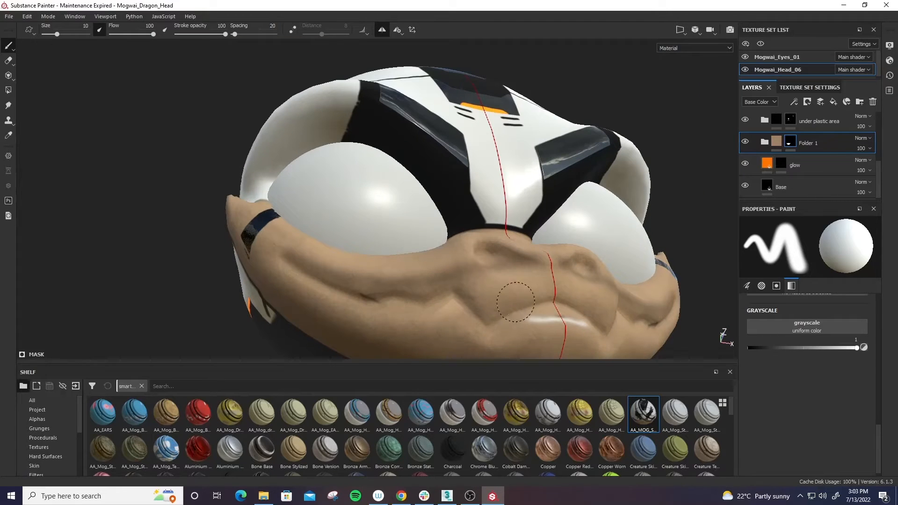
pyautogui.moveTo(574, 320)
pyautogui.keyDown('alt'); pyautogui.mouseDown()
pyautogui.moveTo(443, 276)
pyautogui.moveTo(401, 225)
pyautogui.moveTo(380, 250)
pyautogui.mouseUp(); pyautogui.keyUp('alt')
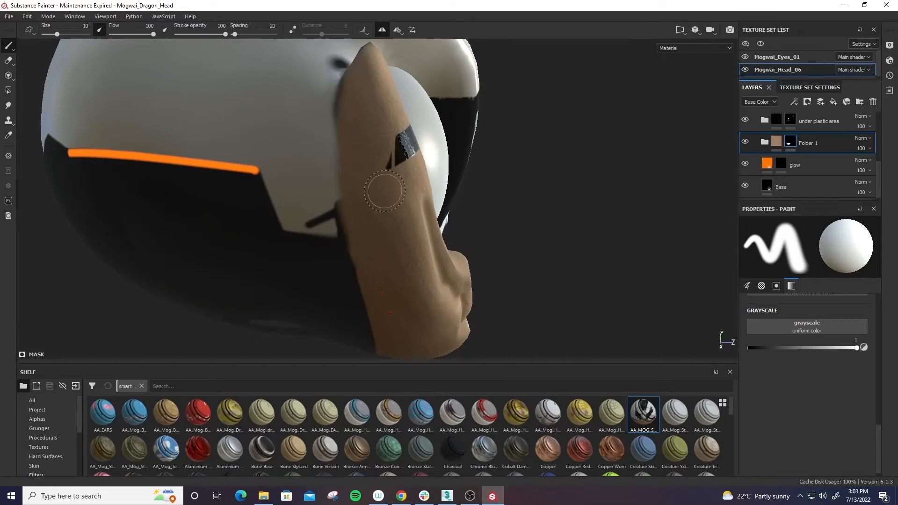
pyautogui.keyDown('alt'); pyautogui.moveTo(384, 191); pyautogui.dragTo(495, 269, button='right'); pyautogui.keyUp('alt')
pyautogui.keyDown('alt'); pyautogui.moveTo(495, 270); pyautogui.dragTo(411, 283); pyautogui.keyUp('alt')
pyautogui.keyDown('alt'); pyautogui.moveTo(411, 283); pyautogui.dragTo(491, 270, button='right'); pyautogui.keyUp('alt')
pyautogui.keyDown('alt'); pyautogui.moveTo(579, 262); pyautogui.dragTo(522, 245); pyautogui.keyUp('alt')
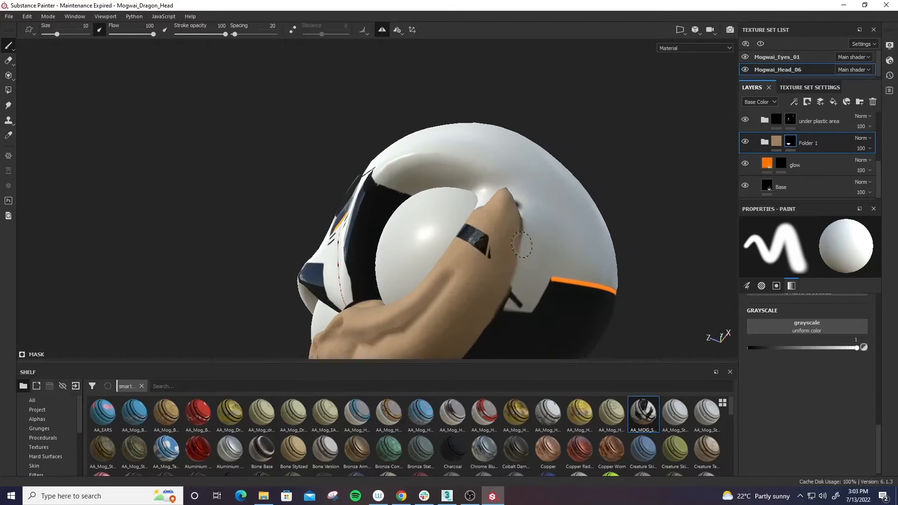
# - Paint with grayscale 1 on the white area mask to cover the stray dark marks behind the cheek and jaw
pyautogui.scroll(3, 764, 147)
pyautogui.click(787, 134)
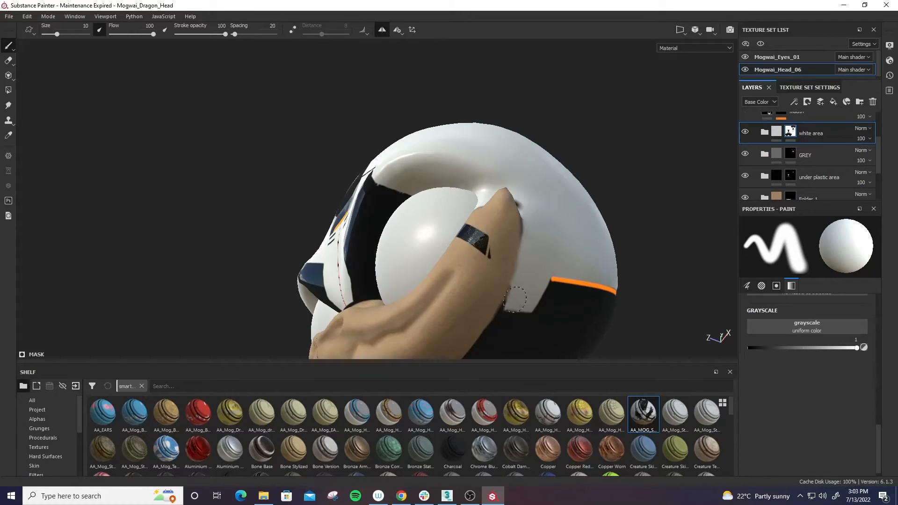
pyautogui.keyDown('alt'); pyautogui.moveTo(426, 246); pyautogui.dragTo(643, 292); pyautogui.keyUp('alt')
pyautogui.keyDown('alt'); pyautogui.moveTo(456, 273); pyautogui.dragTo(423, 194, button='right'); pyautogui.keyUp('alt')
pyautogui.keyDown('alt'); pyautogui.moveTo(423, 194); pyautogui.dragTo(476, 253); pyautogui.keyUp('alt')
pyautogui.keyDown('alt'); pyautogui.moveTo(304, 300); pyautogui.dragTo(460, 218); pyautogui.keyUp('alt')
pyautogui.keyDown('alt'); pyautogui.moveTo(460, 218); pyautogui.dragTo(493, 238, button='right'); pyautogui.keyUp('alt')
pyautogui.moveTo(494, 238)
pyautogui.keyDown('alt'); pyautogui.mouseDown()
pyautogui.moveTo(323, 254)
pyautogui.moveTo(487, 257)
pyautogui.moveTo(558, 241)
pyautogui.moveTo(600, 279)
pyautogui.moveTo(653, 288)
pyautogui.moveTo(664, 202)
pyautogui.mouseUp(); pyautogui.keyUp('alt')
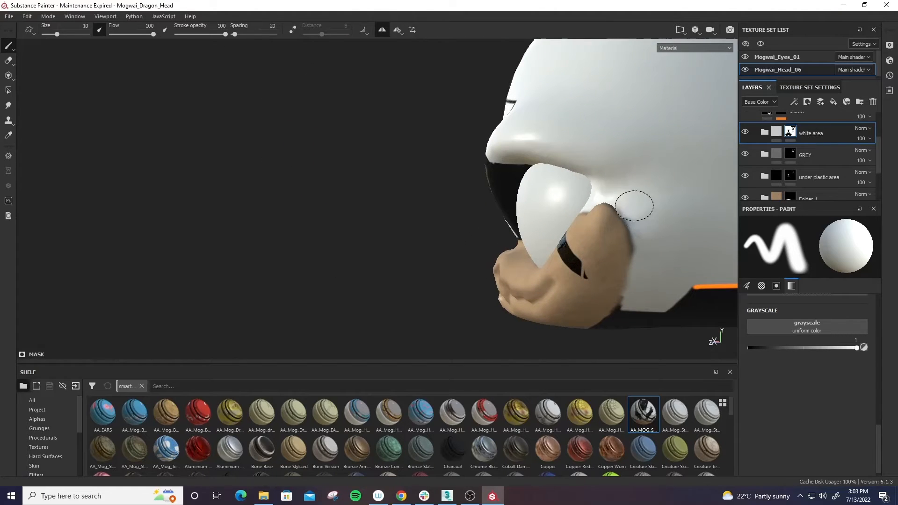
pyautogui.keyDown('alt'); pyautogui.moveTo(664, 256); pyautogui.dragTo(627, 296); pyautogui.keyUp('alt')
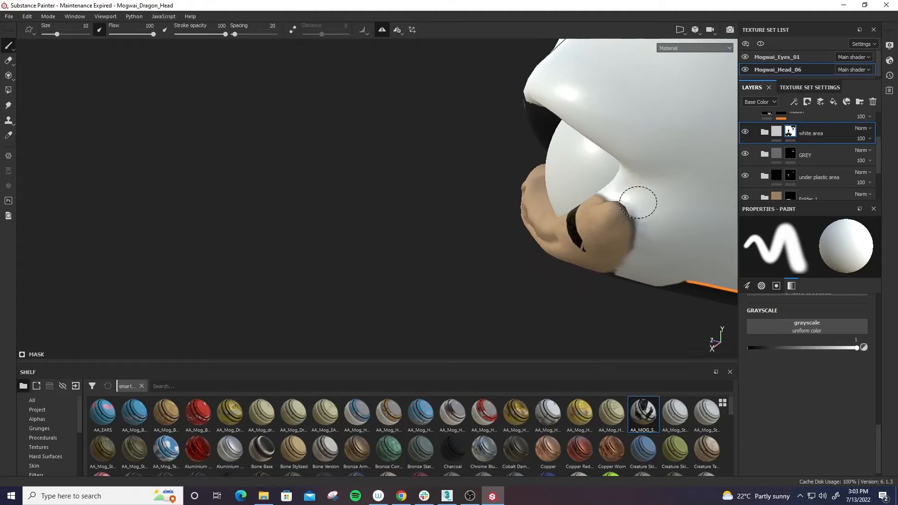
pyautogui.keyDown('alt'); pyautogui.moveTo(611, 265); pyautogui.dragTo(696, 196); pyautogui.keyUp('alt')
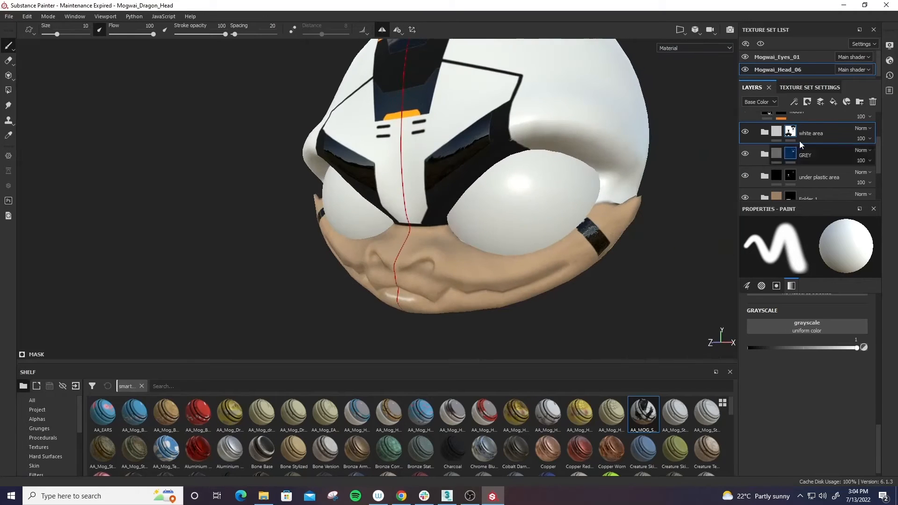
# - Check the white area folder by toggling its visibility, and set its mask brush to grayscale 0
pyautogui.click(764, 133)
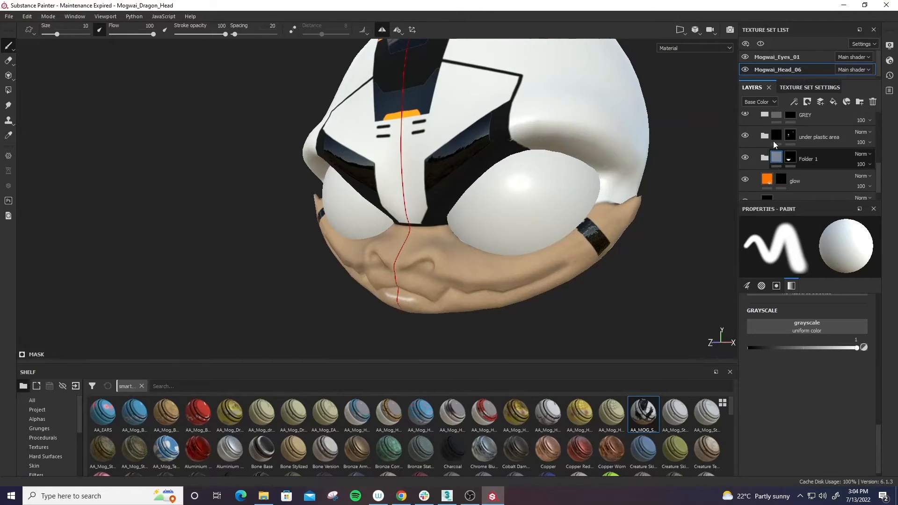
pyautogui.scroll(-1, 772, 145)
pyautogui.scroll(1, 776, 127)
pyautogui.click(764, 133)
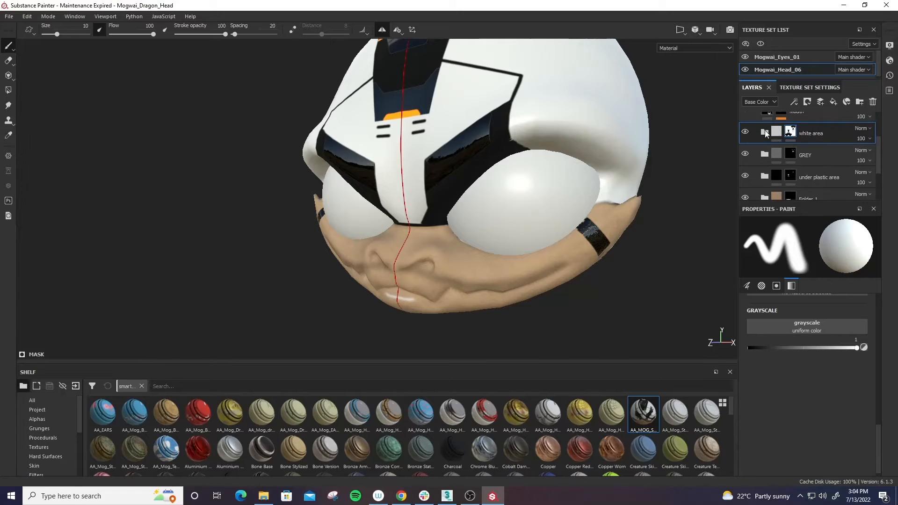
pyautogui.click(745, 133)
pyautogui.click(745, 132)
pyautogui.click(790, 131)
pyautogui.moveTo(760, 348); pyautogui.dragTo(745, 348)
# - Inspect the repainted jaw, cheeks and helmet from below, the sides and the front
pyautogui.keyDown('alt'); pyautogui.moveTo(375, 334); pyautogui.dragTo(553, 203); pyautogui.keyUp('alt')
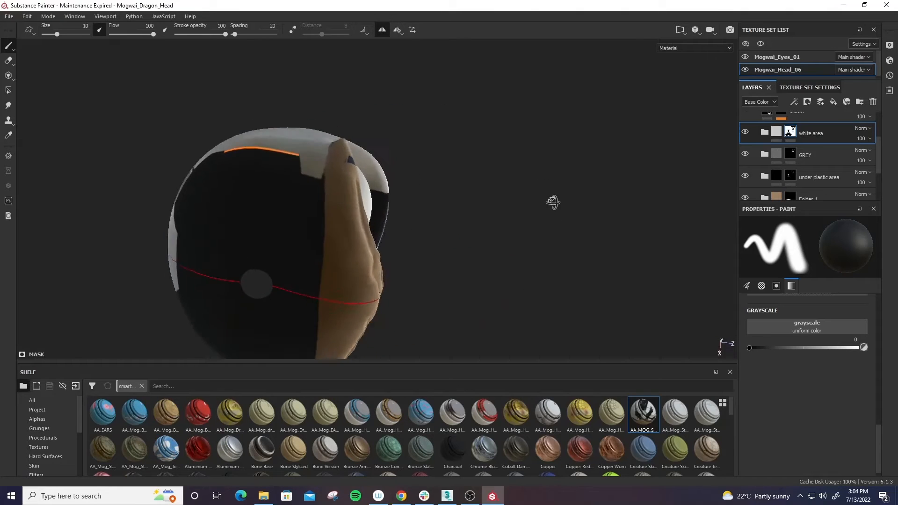
pyautogui.keyDown('alt'); pyautogui.moveTo(553, 203); pyautogui.dragTo(553, 292, button='right'); pyautogui.keyUp('alt')
pyautogui.keyDown('alt'); pyautogui.moveTo(435, 273); pyautogui.dragTo(535, 276); pyautogui.keyUp('alt')
pyautogui.keyDown('alt'); pyautogui.moveTo(535, 277); pyautogui.dragTo(532, 299, button='right'); pyautogui.keyUp('alt')
pyautogui.keyDown('alt'); pyautogui.moveTo(447, 146); pyautogui.dragTo(577, 250); pyautogui.keyUp('alt')
pyautogui.keyDown('alt'); pyautogui.moveTo(577, 251); pyautogui.dragTo(493, 148, button='right'); pyautogui.keyUp('alt')
pyautogui.keyDown('alt'); pyautogui.moveTo(537, 267); pyautogui.dragTo(569, 162); pyautogui.keyUp('alt')
pyautogui.keyDown('alt'); pyautogui.moveTo(569, 162); pyautogui.dragTo(524, 140, button='right'); pyautogui.keyUp('alt')
pyautogui.keyDown('alt'); pyautogui.moveTo(605, 257); pyautogui.dragTo(515, 275); pyautogui.keyUp('alt')
pyautogui.moveTo(515, 274)
pyautogui.keyDown('alt'); pyautogui.mouseDown(button='right')
pyautogui.moveTo(587, 330)
pyautogui.moveTo(567, 309)
pyautogui.mouseUp(button='right'); pyautogui.keyUp('alt')
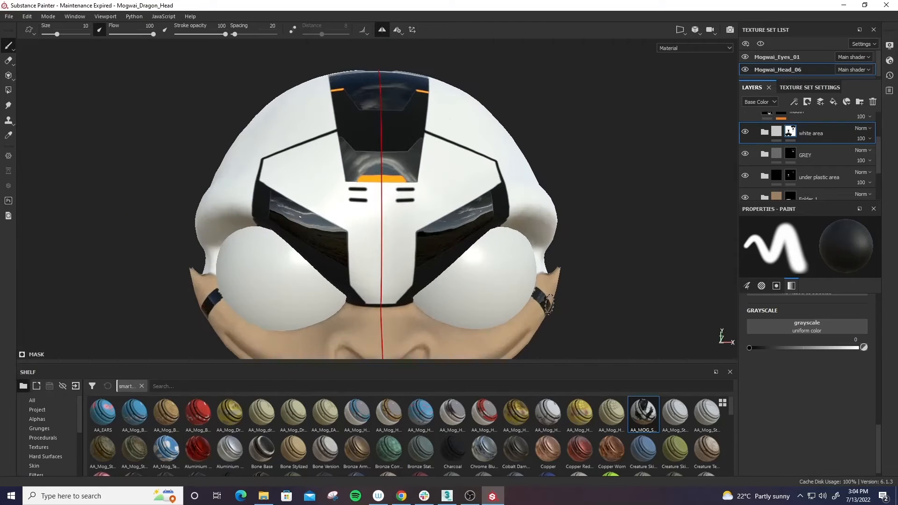
pyautogui.scroll(2, 781, 146)
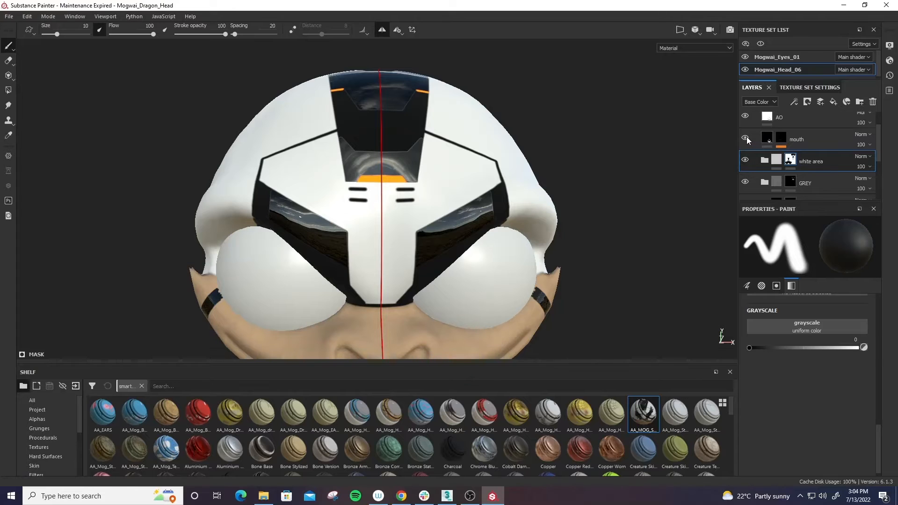
pyautogui.keyDown('alt'); pyautogui.moveTo(591, 218); pyautogui.dragTo(609, 271); pyautogui.keyUp('alt')
pyautogui.keyDown('alt'); pyautogui.moveTo(609, 271); pyautogui.dragTo(616, 289, button='right'); pyautogui.keyUp('alt')
pyautogui.keyDown('alt'); pyautogui.moveTo(616, 290); pyautogui.dragTo(616, 222, button='middle'); pyautogui.keyUp('alt')
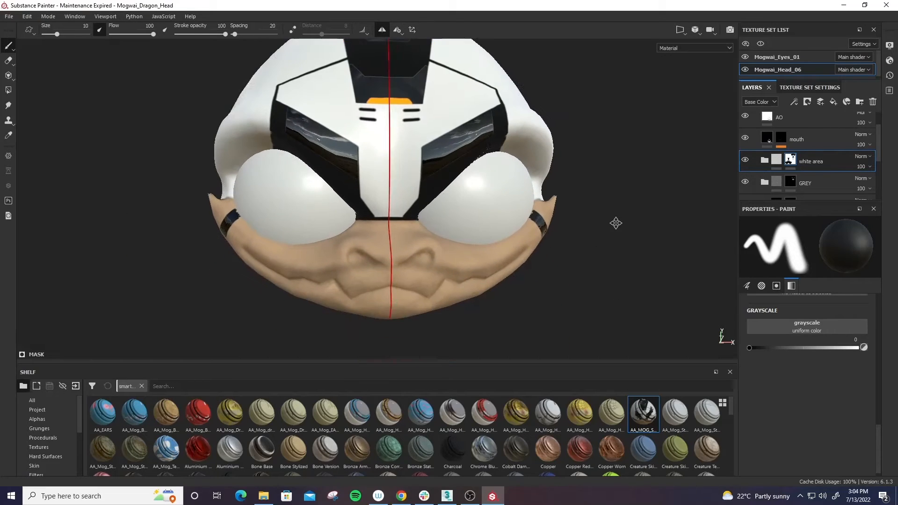
pyautogui.keyDown('alt'); pyautogui.moveTo(616, 223); pyautogui.dragTo(579, 251); pyautogui.keyUp('alt')
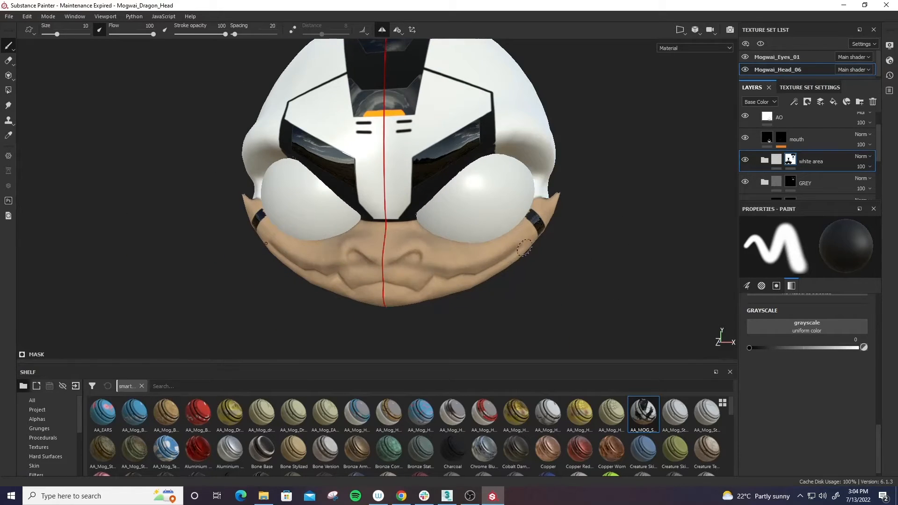
# - Toggle the mouth layer's visibility to compare the face, and clear the mouth layer's mask
pyautogui.click(746, 136)
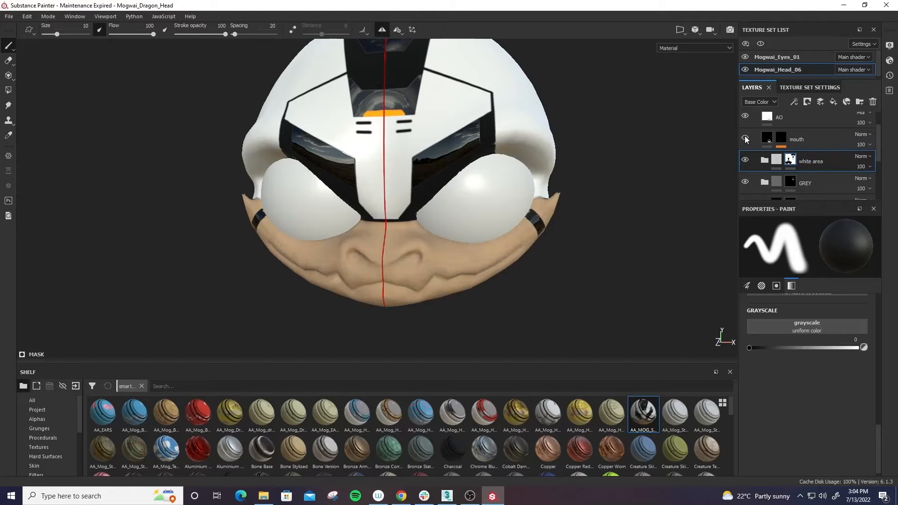
pyautogui.click(745, 136)
pyautogui.click(746, 138)
pyautogui.click(745, 137)
pyautogui.rightClick(782, 138)
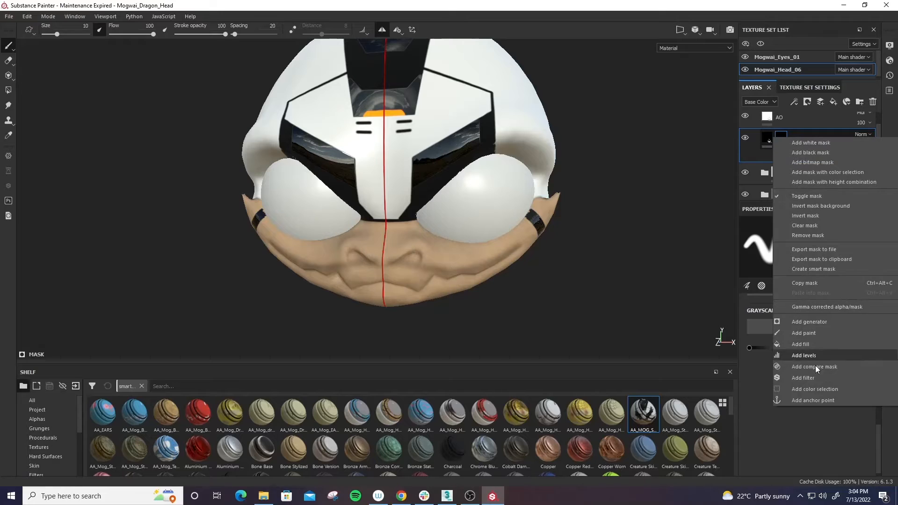
pyautogui.click(818, 226)
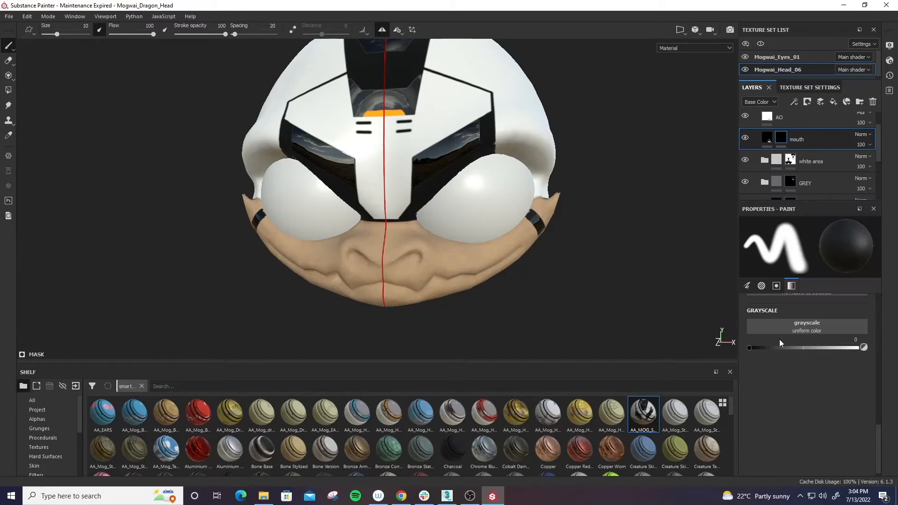
# - Paint a thin zigzag mouth line along the dragon's lip crease on the mouth mask, using grayscale 1 and brush size 3.99
pyautogui.moveTo(779, 346); pyautogui.dragTo(858, 348)
pyautogui.keyDown('alt'); pyautogui.moveTo(418, 280); pyautogui.dragTo(430, 241); pyautogui.keyUp('alt')
pyautogui.keyDown('ctrl'); pyautogui.moveTo(389, 289); pyautogui.dragTo(384, 284, button='right'); pyautogui.keyUp('ctrl')
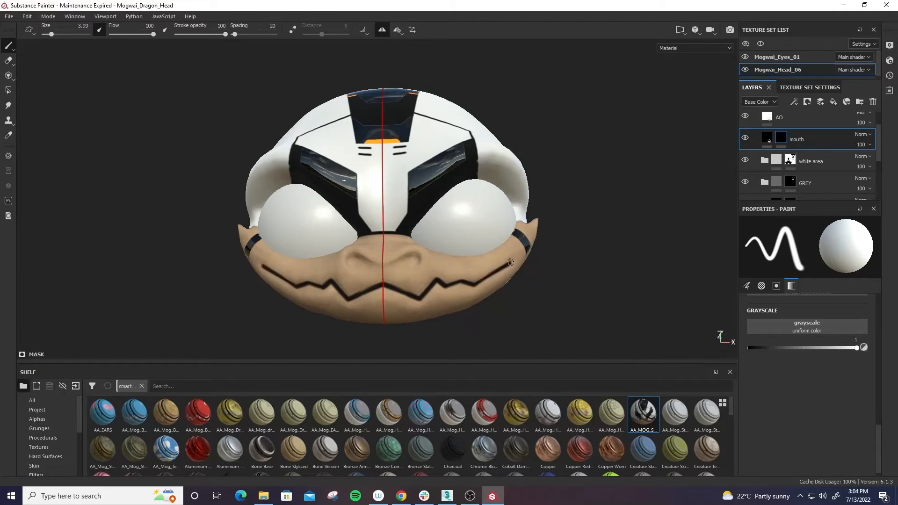
pyautogui.keyDown('alt'); pyautogui.moveTo(511, 263); pyautogui.dragTo(610, 297); pyautogui.keyUp('alt')
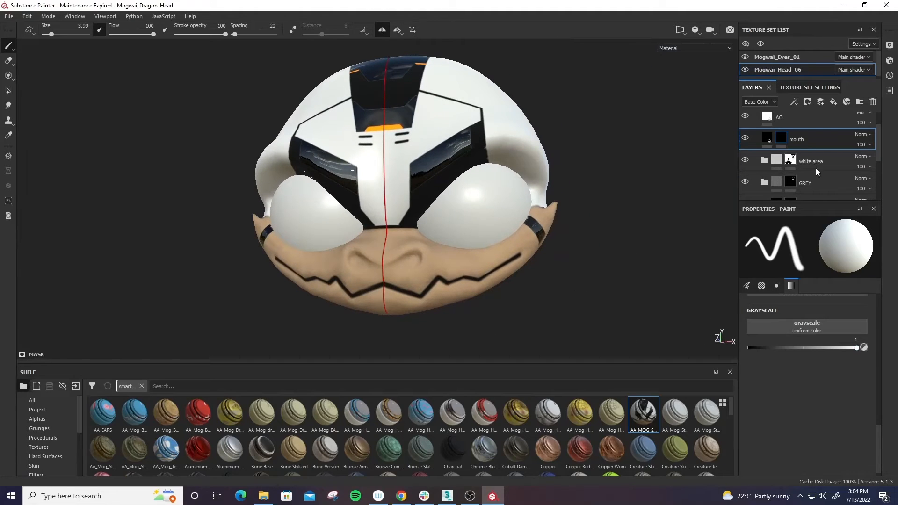
# - Set the mouth layer's opacity to 67
pyautogui.click(871, 145)
pyautogui.click(868, 162)
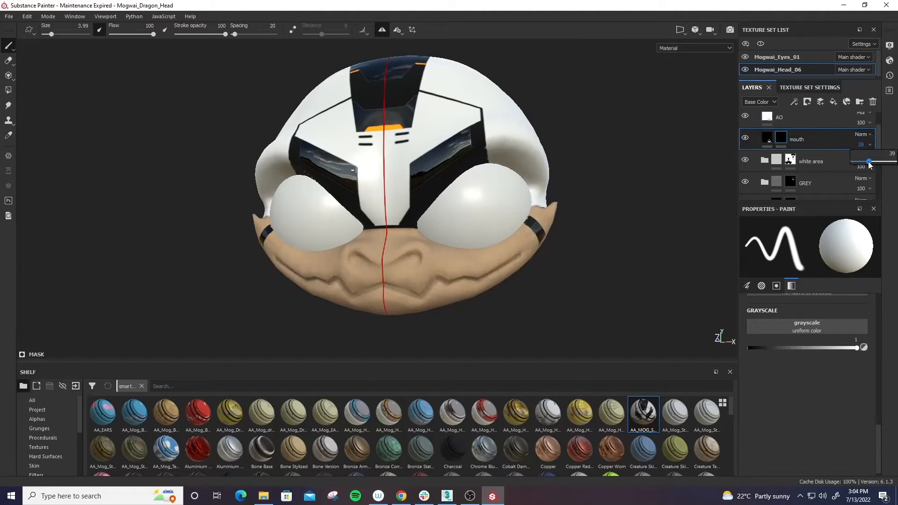
pyautogui.moveTo(881, 165); pyautogui.dragTo(876, 166)
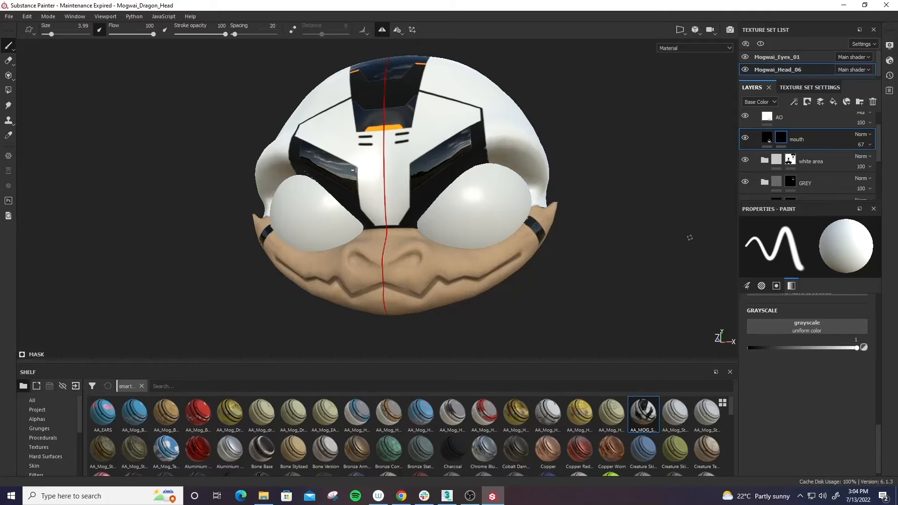
pyautogui.scroll(1, 762, 331)
pyautogui.click(784, 354)
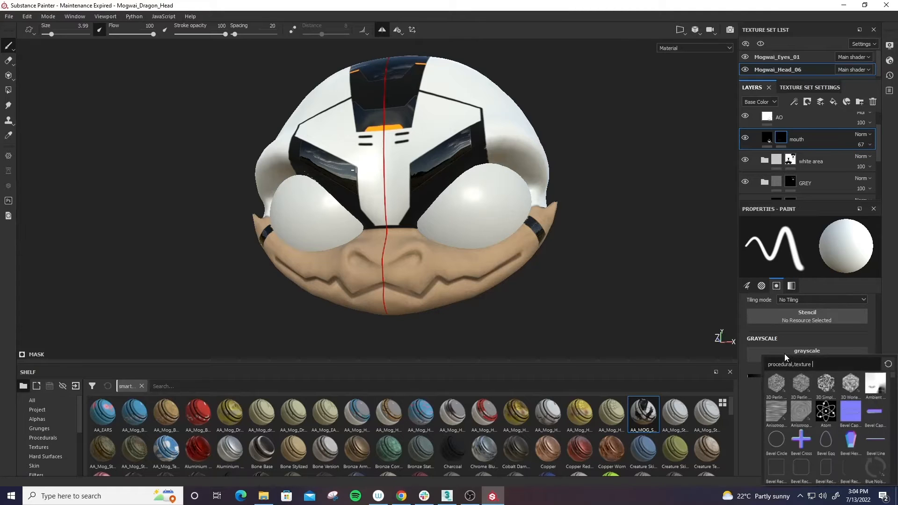
pyautogui.click(778, 336)
pyautogui.scroll(1, 786, 339)
pyautogui.scroll(3, 787, 344)
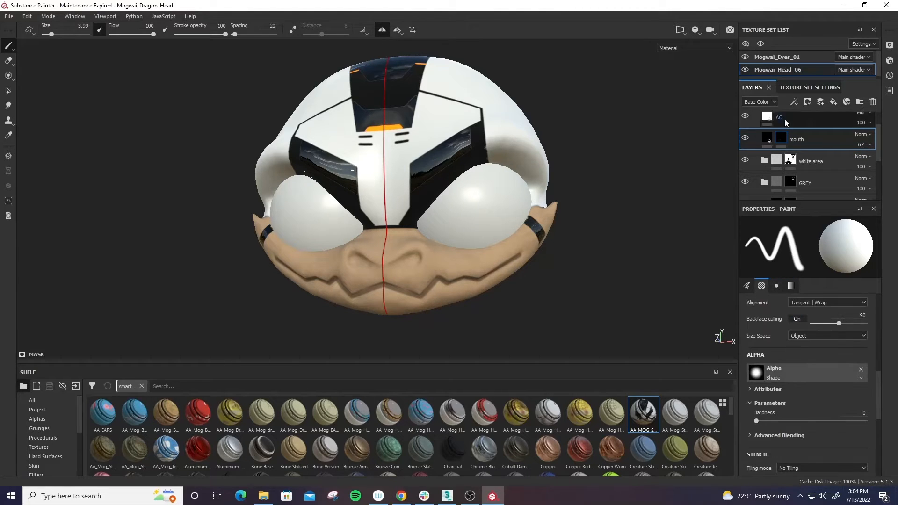
# - Add a Blur filter to the mouth layer's mask and set its blur intensity to 1.41
pyautogui.rightClick(784, 140)
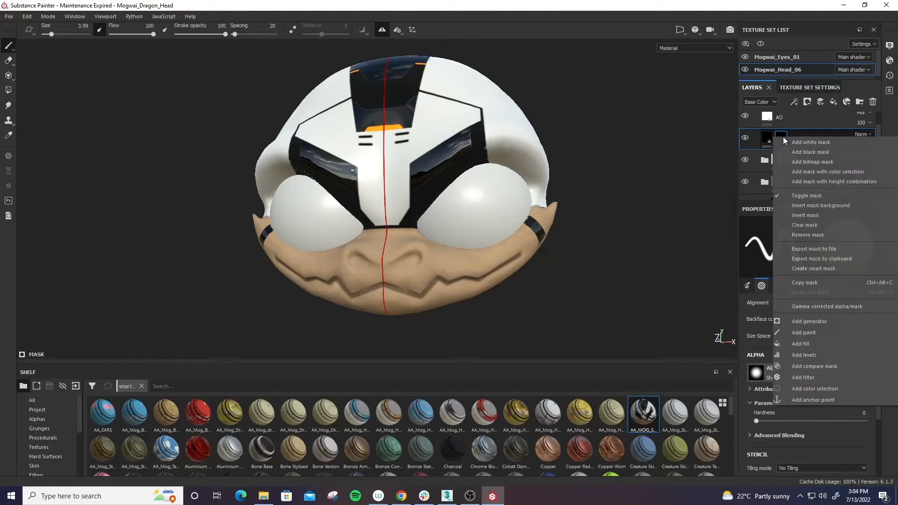
pyautogui.click(814, 377)
pyautogui.click(806, 246)
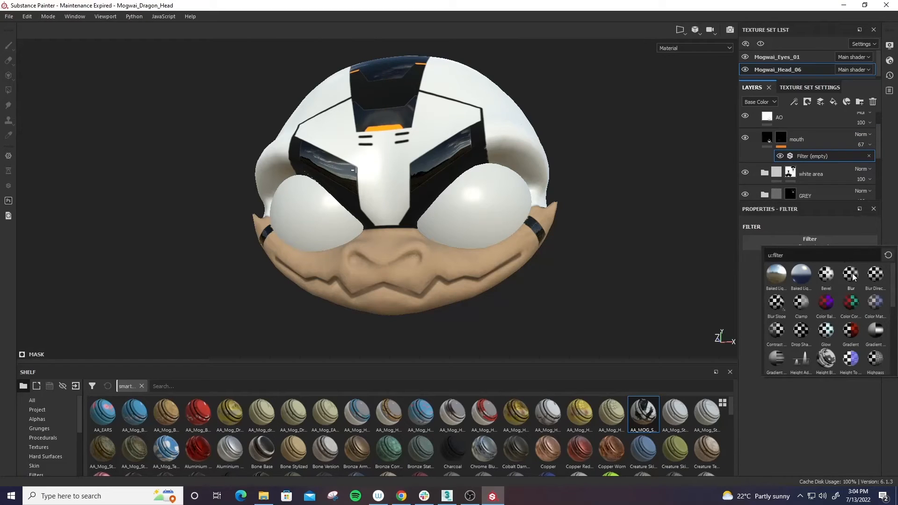
pyautogui.click(851, 276)
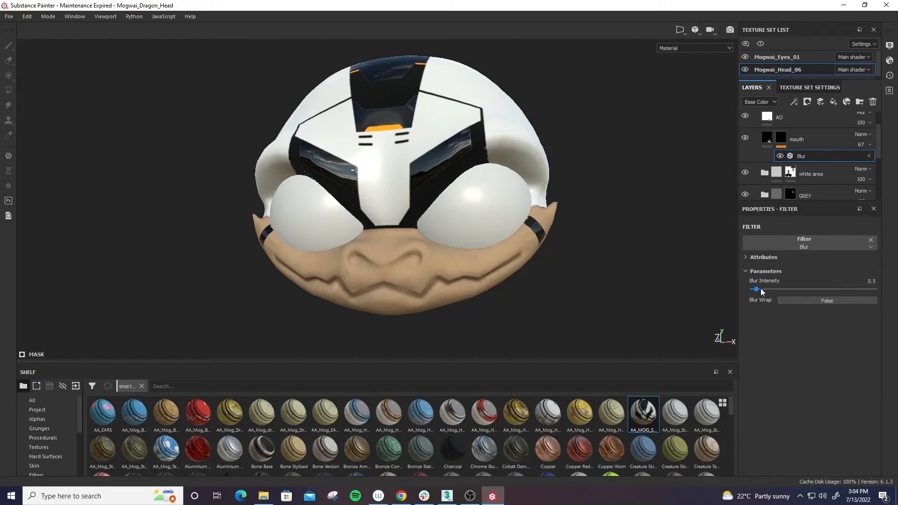
pyautogui.moveTo(763, 290); pyautogui.dragTo(763, 289)
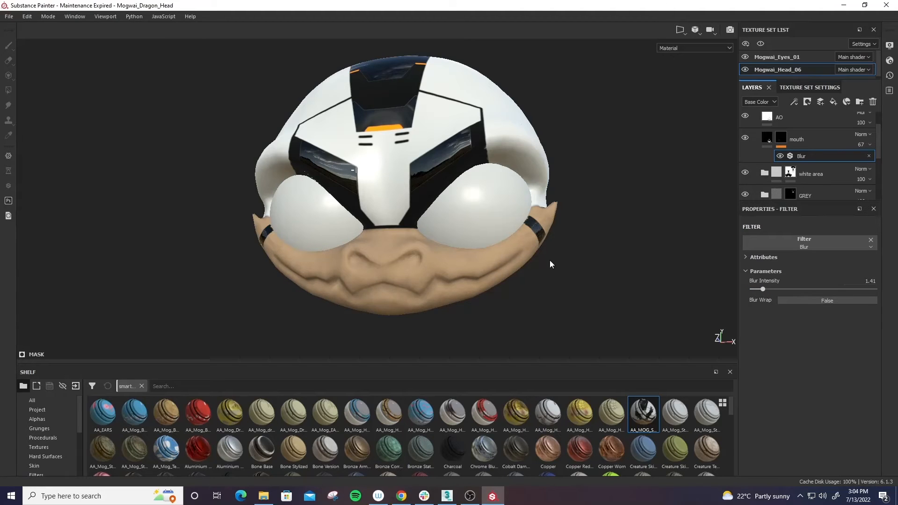
# - Toggle the mouth layer's visibility and compare the softened mouth line from several angles
pyautogui.keyDown('alt'); pyautogui.moveTo(549, 260); pyautogui.dragTo(519, 303); pyautogui.keyUp('alt')
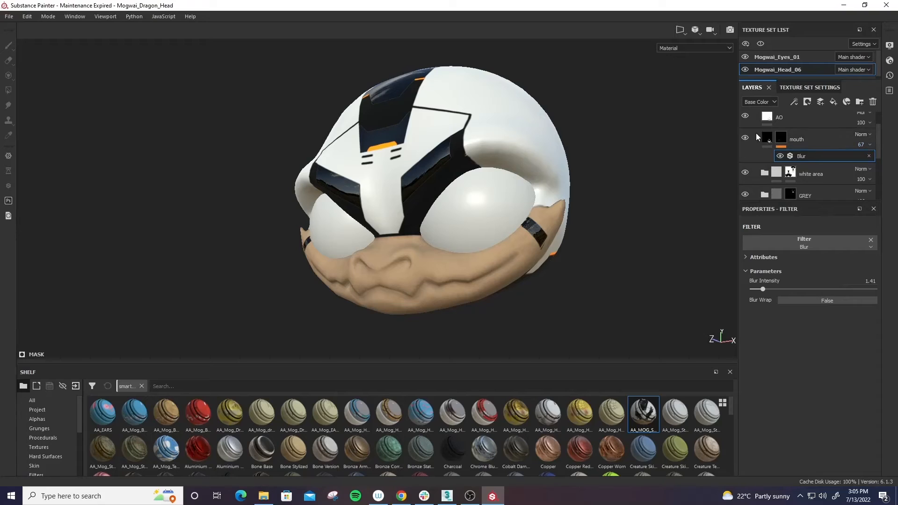
pyautogui.click(744, 138)
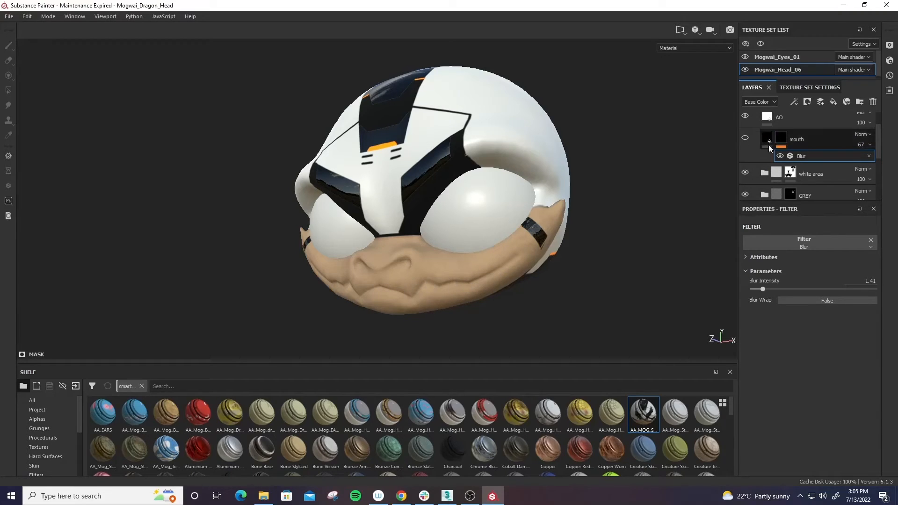
pyautogui.click(745, 137)
pyautogui.click(745, 137)
pyautogui.click(745, 136)
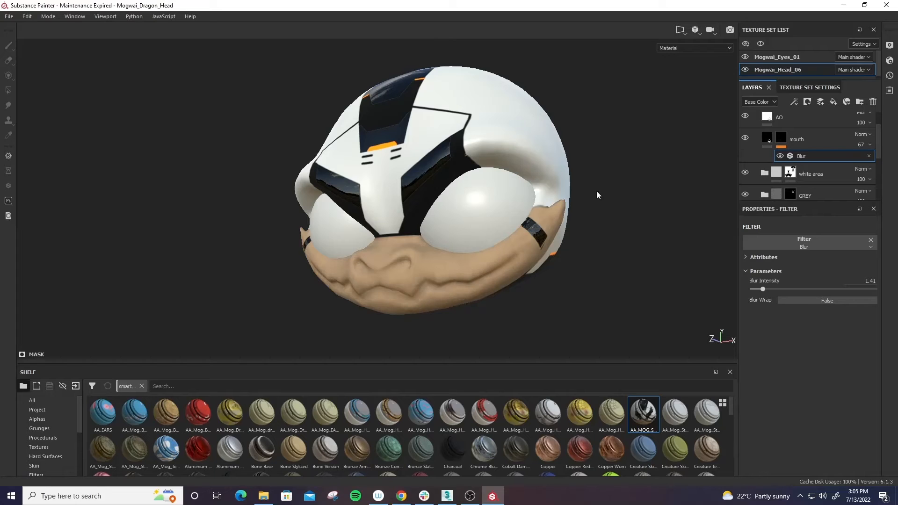
pyautogui.keyDown('alt'); pyautogui.moveTo(597, 193); pyautogui.dragTo(631, 201); pyautogui.keyUp('alt')
pyautogui.keyDown('alt'); pyautogui.moveTo(631, 201); pyautogui.dragTo(580, 211, button='right'); pyautogui.keyUp('alt')
pyautogui.moveTo(580, 210)
pyautogui.keyDown('alt'); pyautogui.mouseDown()
pyautogui.moveTo(625, 203)
pyautogui.moveTo(569, 222)
pyautogui.mouseUp(); pyautogui.keyUp('alt')
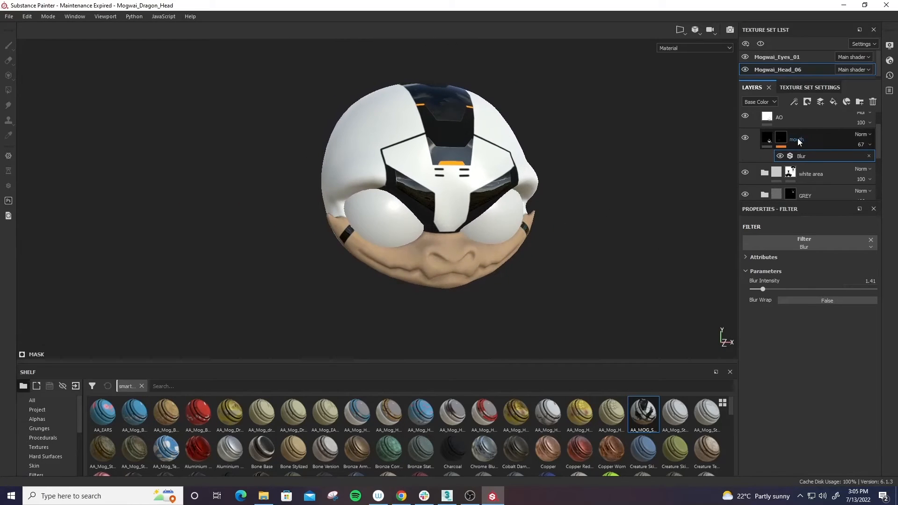
# - Toggle the under plastic area folder's visibility to see which parts of the head it covers
pyautogui.scroll(-2, 796, 138)
pyautogui.click(745, 160)
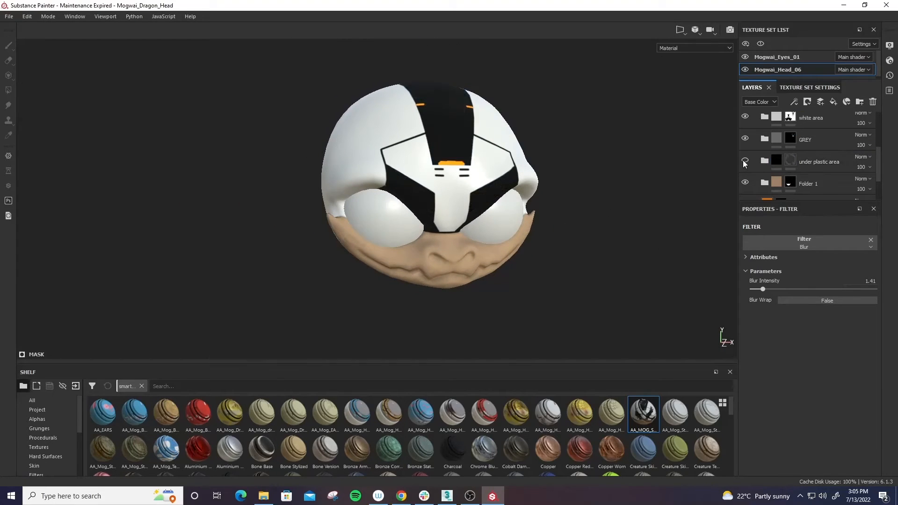
pyautogui.click(745, 160)
# - Paint the black bands off both cheeks on the under plastic area mask, using grayscale 0 and brush size 6.96
pyautogui.click(777, 160)
pyautogui.click(796, 159)
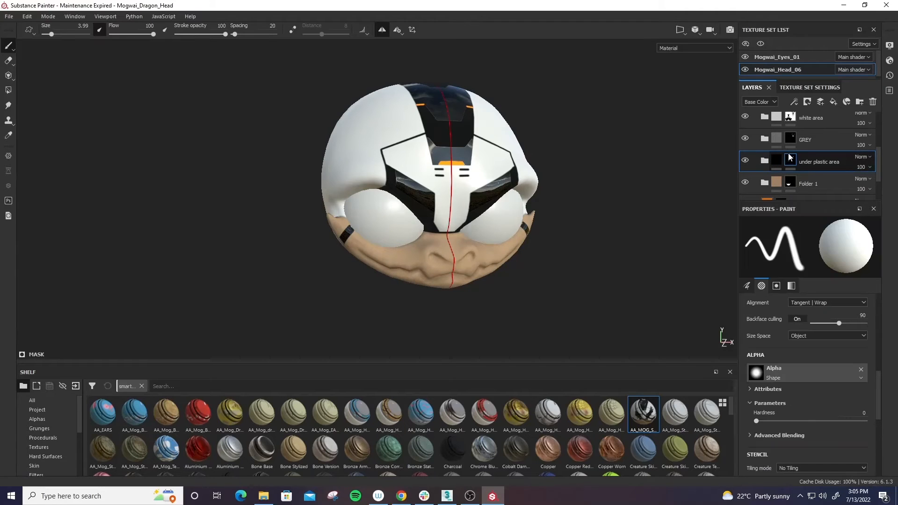
pyautogui.moveTo(792, 338); pyautogui.dragTo(680, 340)
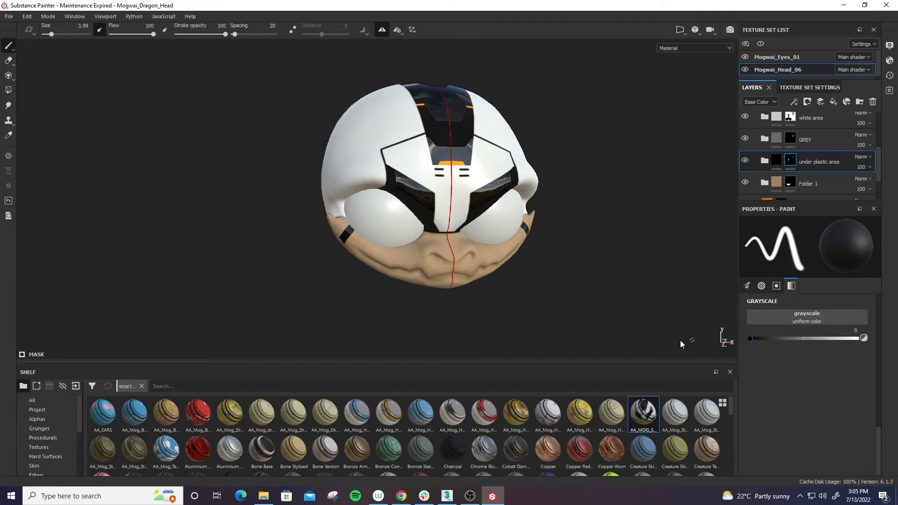
pyautogui.moveTo(562, 236)
pyautogui.keyDown('alt'); pyautogui.mouseDown()
pyautogui.moveTo(439, 278)
pyautogui.moveTo(468, 294)
pyautogui.mouseUp(); pyautogui.keyUp('alt')
pyautogui.scroll(5, 437, 285)
pyautogui.keyDown('ctrl'); pyautogui.moveTo(468, 294); pyautogui.dragTo(479, 295, button='right'); pyautogui.keyUp('ctrl')
pyautogui.moveTo(472, 297)
pyautogui.keyDown('alt'); pyautogui.mouseDown()
pyautogui.moveTo(499, 330)
pyautogui.moveTo(491, 309)
pyautogui.moveTo(472, 333)
pyautogui.mouseUp(); pyautogui.keyUp('alt')
pyautogui.moveTo(557, 307)
pyautogui.keyDown('alt'); pyautogui.mouseDown()
pyautogui.moveTo(599, 293)
pyautogui.moveTo(573, 247)
pyautogui.moveTo(622, 303)
pyautogui.moveTo(637, 373)
pyautogui.moveTo(156, 224)
pyautogui.moveTo(70, 241)
pyautogui.moveTo(98, 204)
pyautogui.moveTo(421, 252)
pyautogui.moveTo(641, 271)
pyautogui.moveTo(573, 273)
pyautogui.moveTo(547, 336)
pyautogui.moveTo(513, 296)
pyautogui.moveTo(563, 295)
pyautogui.mouseUp(); pyautogui.keyUp('alt')
pyautogui.keyDown('alt'); pyautogui.moveTo(563, 294); pyautogui.dragTo(456, 280, button='right'); pyautogui.keyUp('alt')
pyautogui.moveTo(457, 281)
pyautogui.keyDown('alt'); pyautogui.mouseDown()
pyautogui.moveTo(217, 300)
pyautogui.moveTo(211, 289)
pyautogui.moveTo(507, 243)
pyautogui.moveTo(601, 238)
pyautogui.moveTo(611, 171)
pyautogui.moveTo(563, 279)
pyautogui.moveTo(555, 251)
pyautogui.moveTo(393, 265)
pyautogui.mouseUp(); pyautogui.keyUp('alt')
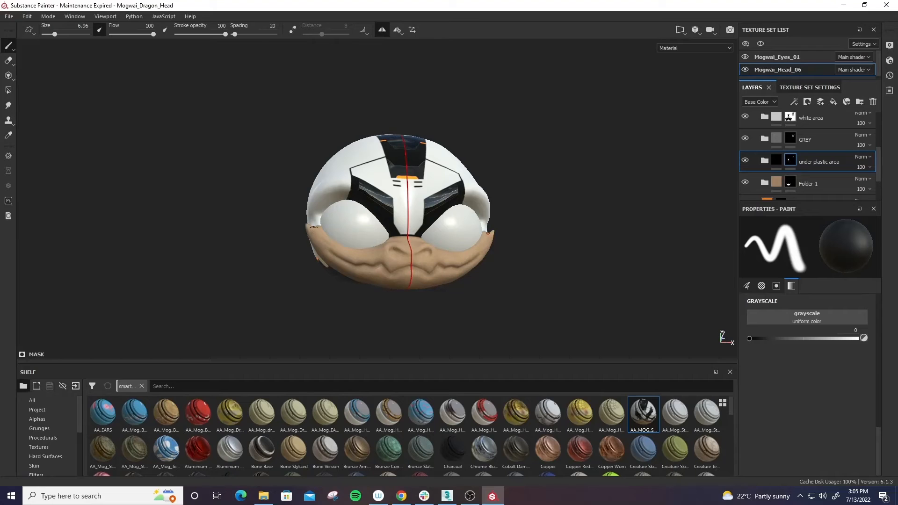
# - Collapse the AA_MOG_Sci Fi Suit_EPIC folder and show the head texture set's mesh map settings
pyautogui.moveTo(601, 224)
pyautogui.keyDown('alt'); pyautogui.mouseDown()
pyautogui.moveTo(633, 255)
pyautogui.moveTo(547, 186)
pyautogui.moveTo(707, 224)
pyautogui.moveTo(411, 204)
pyautogui.moveTo(589, 177)
pyautogui.mouseUp(); pyautogui.keyUp('alt')
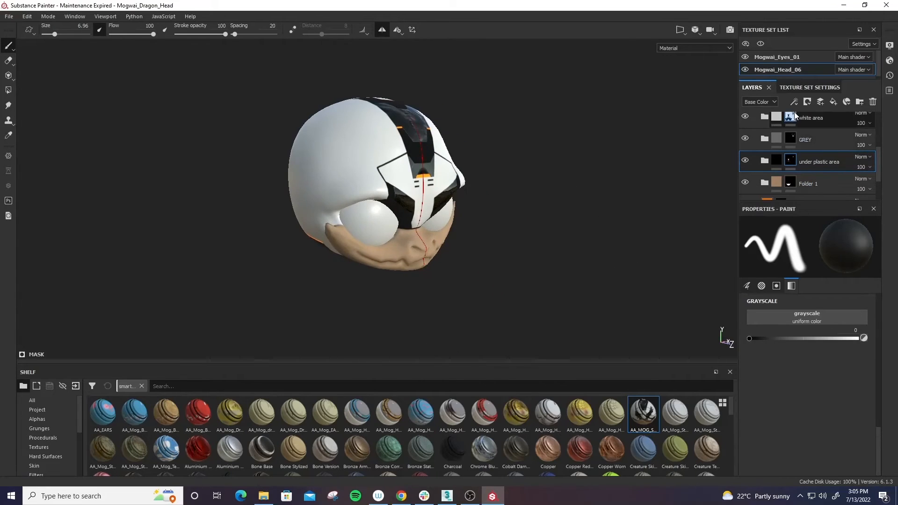
pyautogui.scroll(3, 790, 154)
pyautogui.click(755, 123)
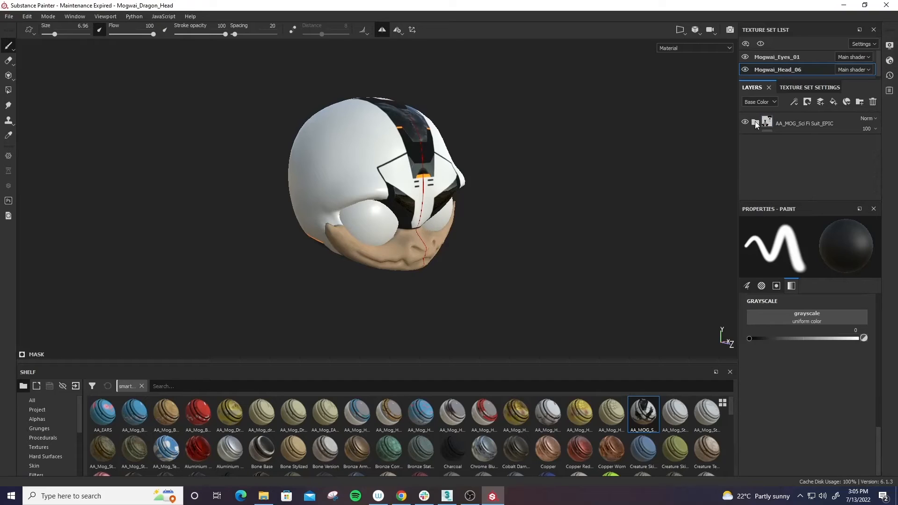
pyautogui.click(805, 87)
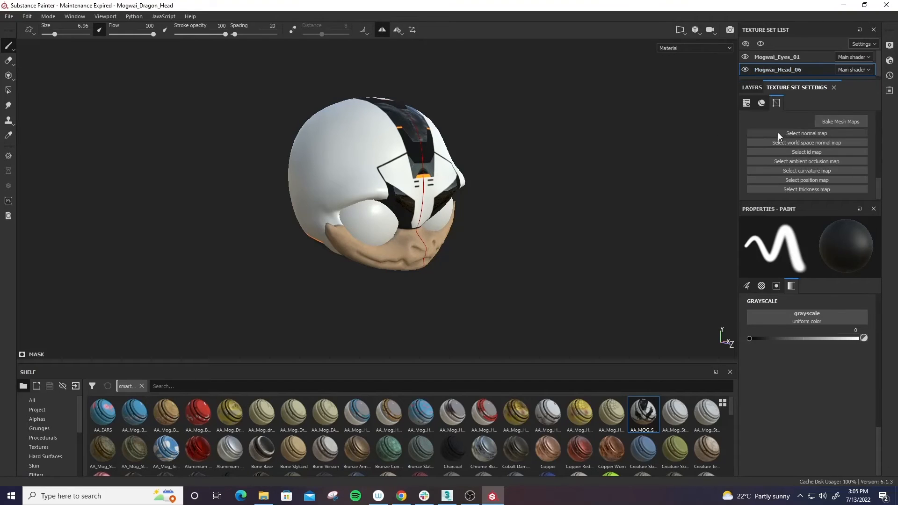
# - Display the head's Curvature, World space normal, Normal and Normal+Height+Mesh maps in turn
pyautogui.moveTo(535, 188)
pyautogui.keyDown('alt'); pyautogui.mouseDown()
pyautogui.moveTo(541, 194)
pyautogui.moveTo(457, 186)
pyautogui.moveTo(560, 258)
pyautogui.moveTo(649, 242)
pyautogui.moveTo(320, 198)
pyautogui.moveTo(465, 200)
pyautogui.moveTo(660, 161)
pyautogui.mouseUp(); pyautogui.keyUp('alt')
pyautogui.scroll(5, 457, 206)
pyautogui.click(680, 46)
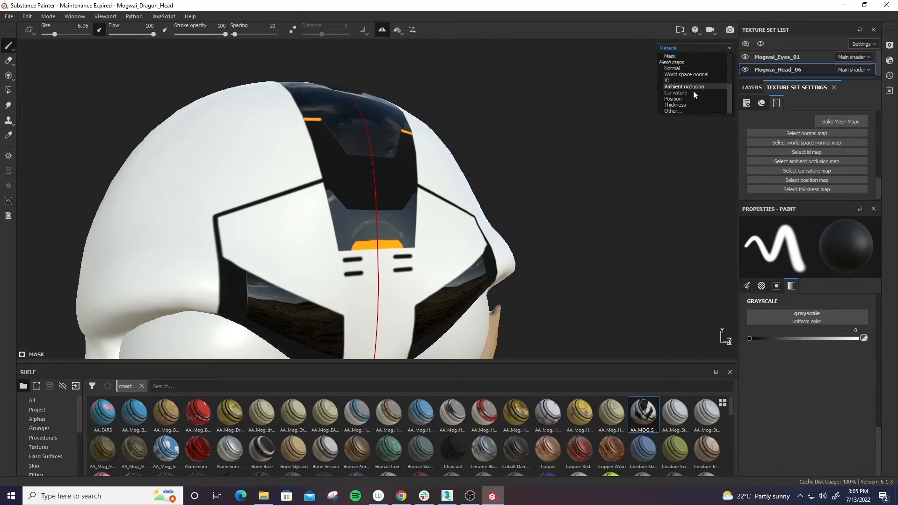
pyautogui.click(687, 94)
pyautogui.click(679, 48)
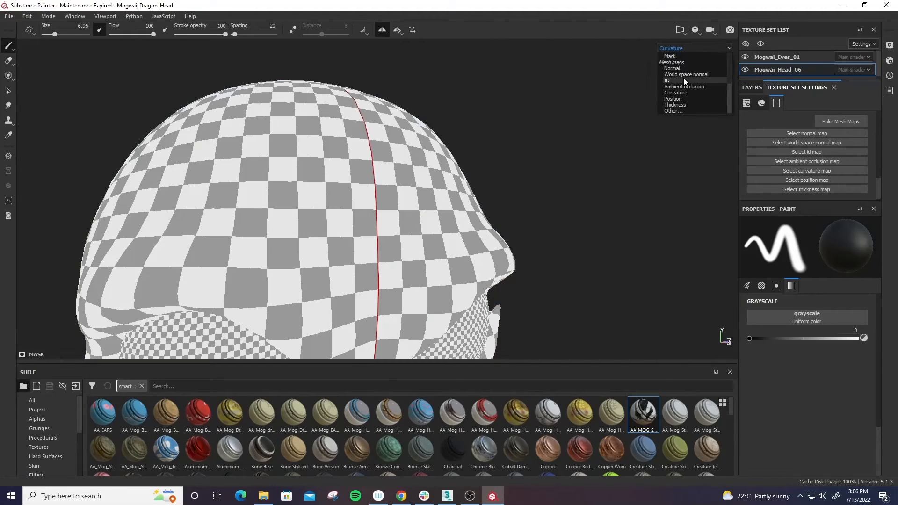
pyautogui.click(686, 75)
pyautogui.click(683, 48)
pyautogui.click(678, 67)
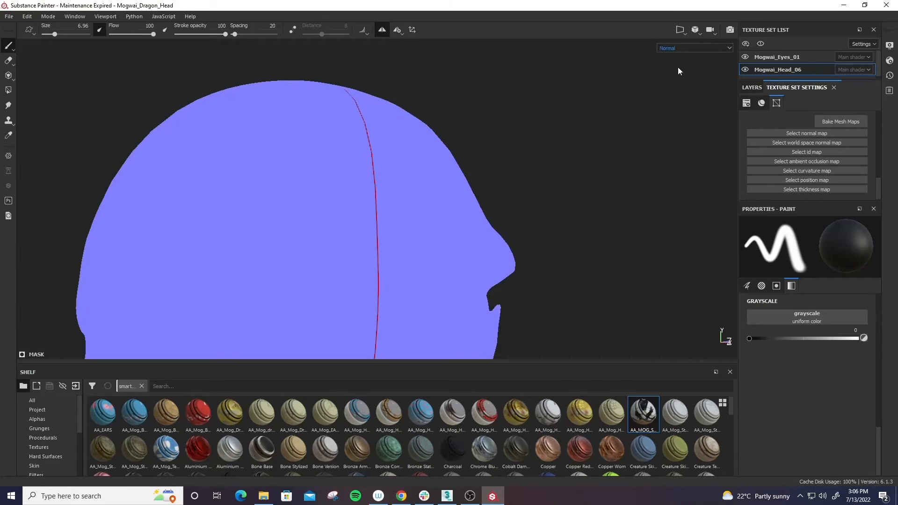
pyautogui.click(675, 47)
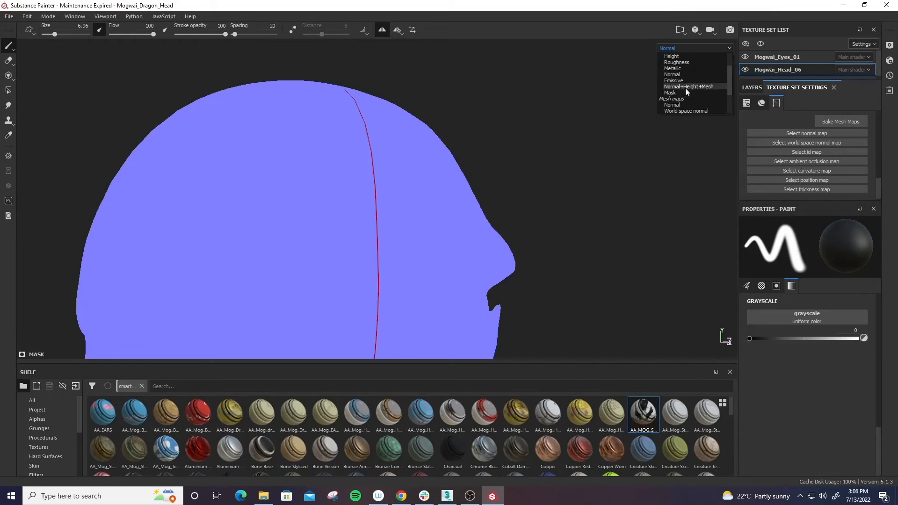
pyautogui.click(686, 88)
# - Examine the head from all sides in the Normal+Height+Mesh view for surface detail
pyautogui.keyDown('alt'); pyautogui.moveTo(605, 175); pyautogui.dragTo(451, 274); pyautogui.keyUp('alt')
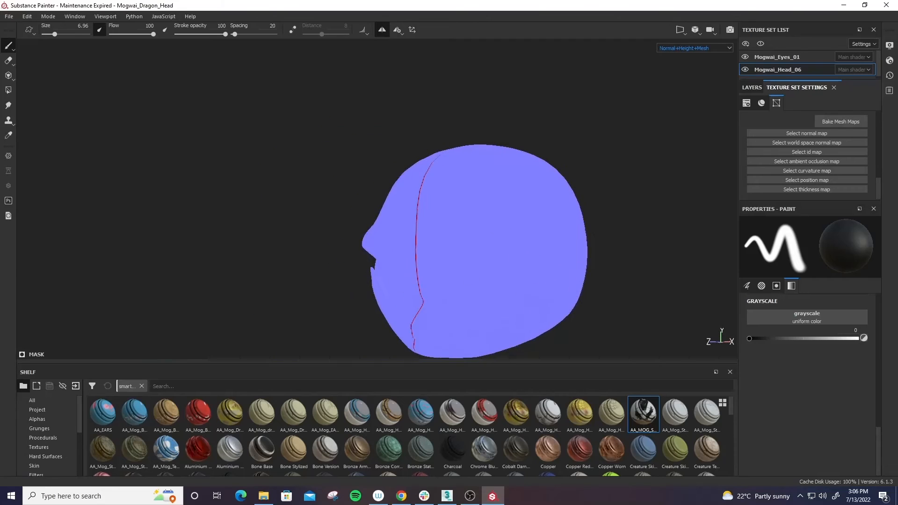
pyautogui.scroll(5, 441, 244)
pyautogui.keyDown('alt'); pyautogui.moveTo(402, 247); pyautogui.dragTo(552, 229); pyautogui.keyUp('alt')
pyautogui.scroll(-2, 487, 161)
pyautogui.keyDown('alt'); pyautogui.moveTo(487, 160); pyautogui.dragTo(566, 187); pyautogui.keyUp('alt')
pyautogui.keyDown('alt'); pyautogui.moveTo(542, 238); pyautogui.dragTo(674, 220, button='middle'); pyautogui.keyUp('alt')
pyautogui.scroll(-2, 599, 191)
pyautogui.moveTo(599, 190)
pyautogui.keyDown('alt'); pyautogui.mouseDown()
pyautogui.moveTo(443, 190)
pyautogui.moveTo(393, 175)
pyautogui.moveTo(459, 222)
pyautogui.moveTo(574, 116)
pyautogui.mouseUp(); pyautogui.keyUp('alt')
pyautogui.moveTo(491, 125)
pyautogui.keyDown('alt'); pyautogui.mouseDown()
pyautogui.moveTo(605, 94)
pyautogui.moveTo(631, 100)
pyautogui.mouseUp(); pyautogui.keyUp('alt')
pyautogui.scroll(-3, 365, 156)
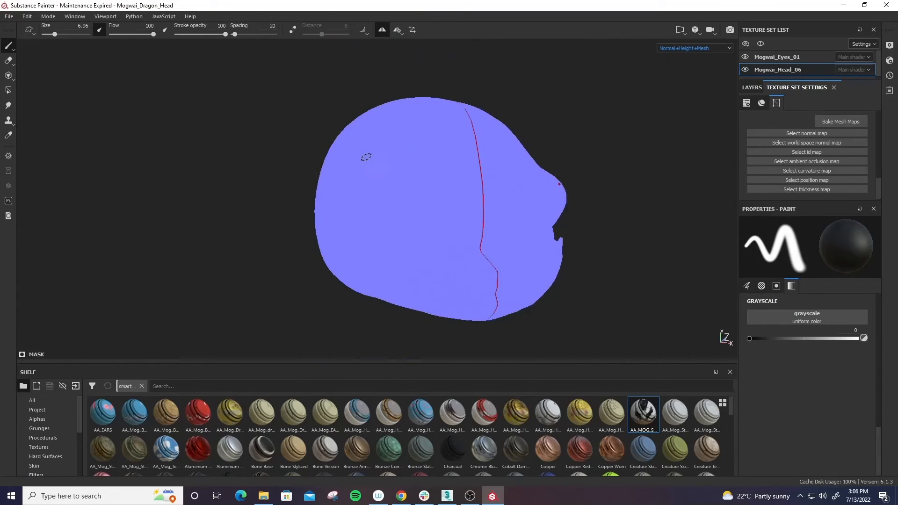
pyautogui.moveTo(365, 156)
pyautogui.keyDown('alt'); pyautogui.mouseDown()
pyautogui.moveTo(515, 239)
pyautogui.moveTo(615, 187)
pyautogui.mouseUp(); pyautogui.keyUp('alt')
pyautogui.keyDown('alt'); pyautogui.moveTo(384, 242); pyautogui.dragTo(619, 258); pyautogui.keyUp('alt')
pyautogui.press('f')
pyautogui.moveTo(362, 182)
pyautogui.keyDown('alt'); pyautogui.mouseDown()
pyautogui.moveTo(422, 203)
pyautogui.moveTo(635, 234)
pyautogui.moveTo(625, 220)
pyautogui.moveTo(574, 236)
pyautogui.moveTo(580, 217)
pyautogui.moveTo(407, 215)
pyautogui.moveTo(357, 177)
pyautogui.moveTo(550, 228)
pyautogui.moveTo(597, 187)
pyautogui.moveTo(487, 174)
pyautogui.moveTo(619, 244)
pyautogui.moveTo(664, 229)
pyautogui.moveTo(503, 135)
pyautogui.moveTo(494, 262)
pyautogui.moveTo(565, 291)
pyautogui.moveTo(606, 278)
pyautogui.mouseUp(); pyautogui.keyUp('alt')
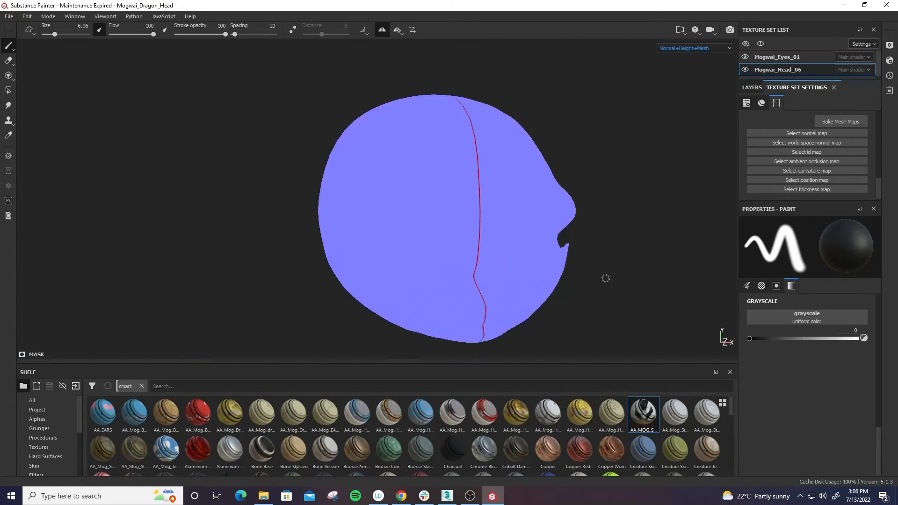
pyautogui.keyDown('alt'); pyautogui.moveTo(605, 278); pyautogui.dragTo(630, 278, button='right'); pyautogui.keyUp('alt')
pyautogui.keyDown('alt'); pyautogui.moveTo(642, 288); pyautogui.dragTo(618, 278, button='middle'); pyautogui.keyUp('alt')
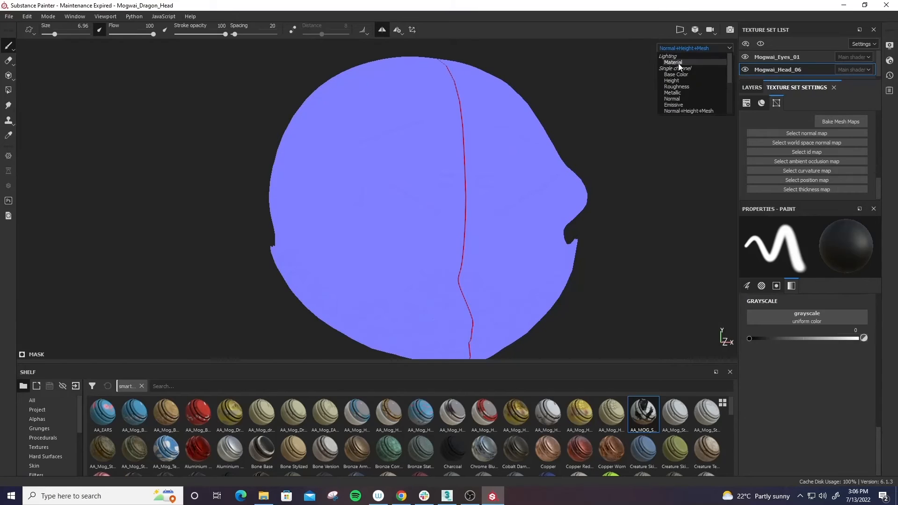
# - Return the viewport to the Material view and check the layer stack and the mesh map settings
pyautogui.click(678, 63)
pyautogui.keyDown('alt'); pyautogui.moveTo(618, 146); pyautogui.dragTo(508, 229); pyautogui.keyUp('alt')
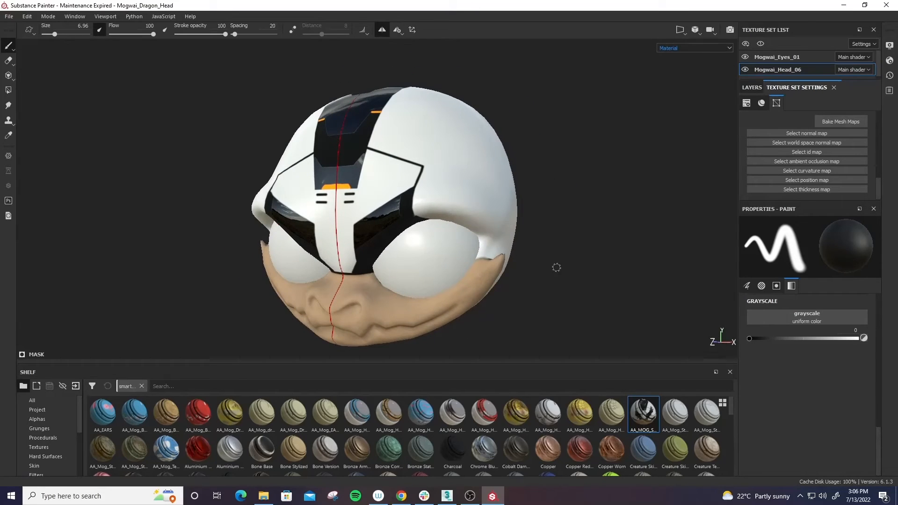
pyautogui.keyDown('alt'); pyautogui.moveTo(556, 267); pyautogui.dragTo(555, 264); pyautogui.keyUp('alt')
pyautogui.click(752, 87)
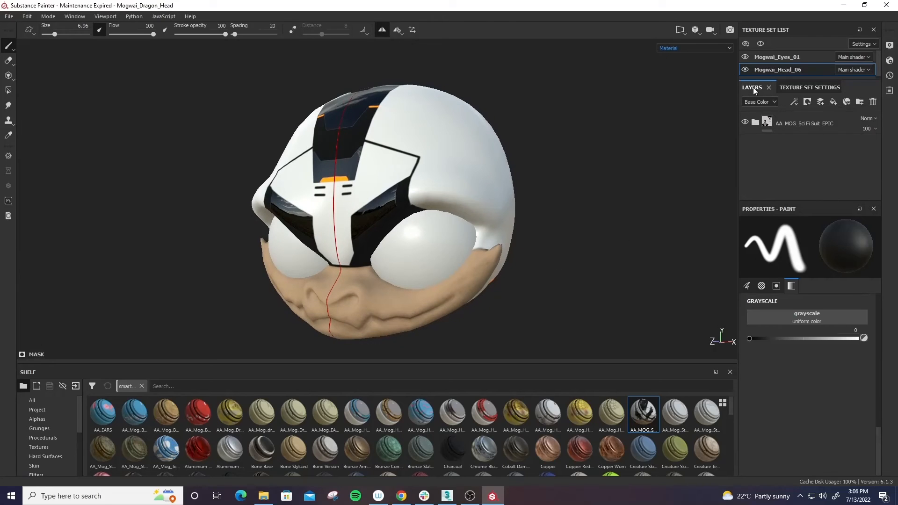
pyautogui.click(790, 87)
pyautogui.keyDown('alt'); pyautogui.moveTo(588, 197); pyautogui.dragTo(544, 229); pyautogui.keyUp('alt')
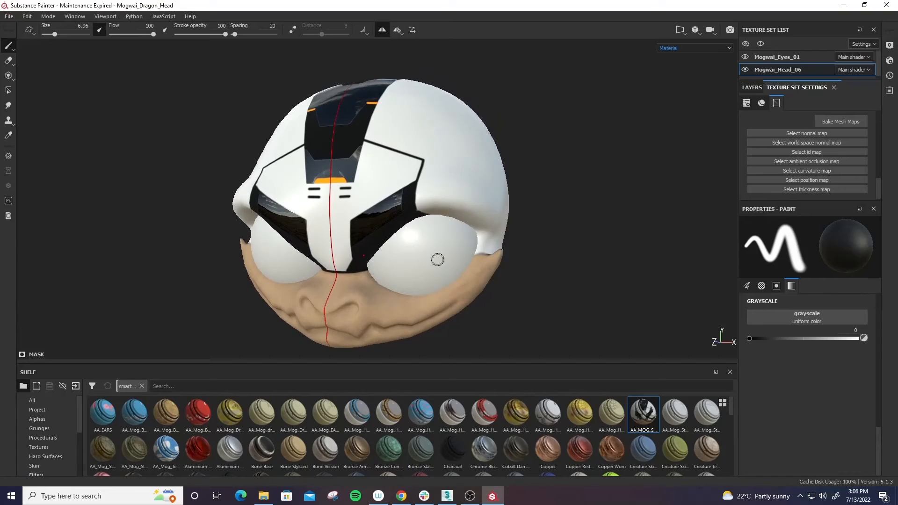
# - Inspect the helmet's center stripe, visor and face up close, from several angles and under rotated environment lighting
pyautogui.keyDown('alt'); pyautogui.moveTo(479, 150); pyautogui.dragTo(495, 154); pyautogui.keyUp('alt')
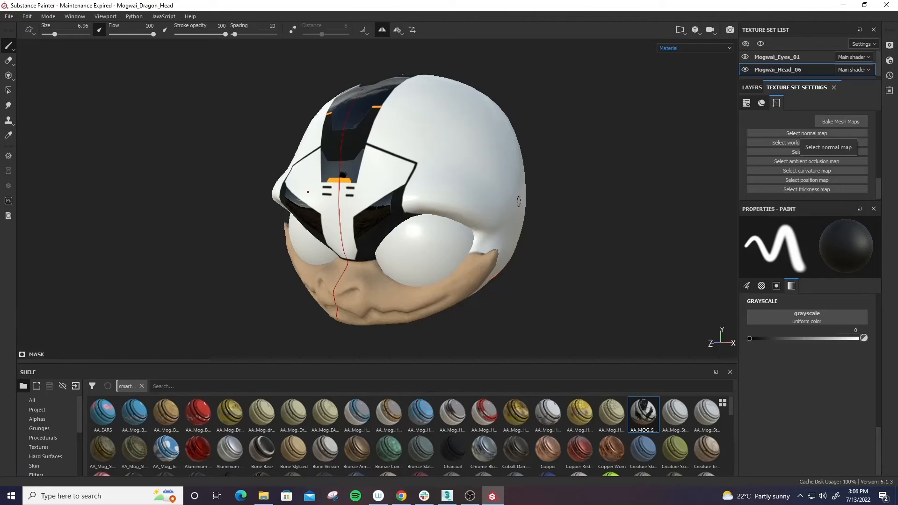
pyautogui.keyDown('alt'); pyautogui.moveTo(362, 151); pyautogui.dragTo(451, 162); pyautogui.keyUp('alt')
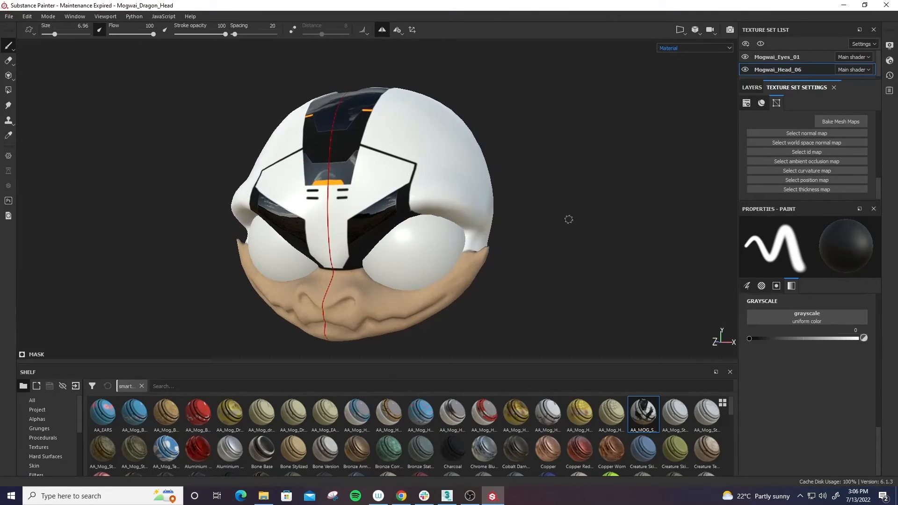
pyautogui.moveTo(568, 220)
pyautogui.keyDown('alt'); pyautogui.mouseDown()
pyautogui.moveTo(467, 244)
pyautogui.moveTo(557, 291)
pyautogui.moveTo(650, 273)
pyautogui.moveTo(645, 261)
pyautogui.moveTo(541, 252)
pyautogui.moveTo(553, 196)
pyautogui.moveTo(531, 274)
pyautogui.moveTo(612, 234)
pyautogui.moveTo(589, 212)
pyautogui.moveTo(294, 239)
pyautogui.moveTo(615, 239)
pyautogui.moveTo(322, 115)
pyautogui.mouseUp(); pyautogui.keyUp('alt')
pyautogui.keyDown('alt'); pyautogui.moveTo(312, 161); pyautogui.dragTo(521, 294); pyautogui.keyUp('alt')
pyautogui.keyDown('alt'); pyautogui.moveTo(521, 294); pyautogui.dragTo(275, 238, button='right'); pyautogui.keyUp('alt')
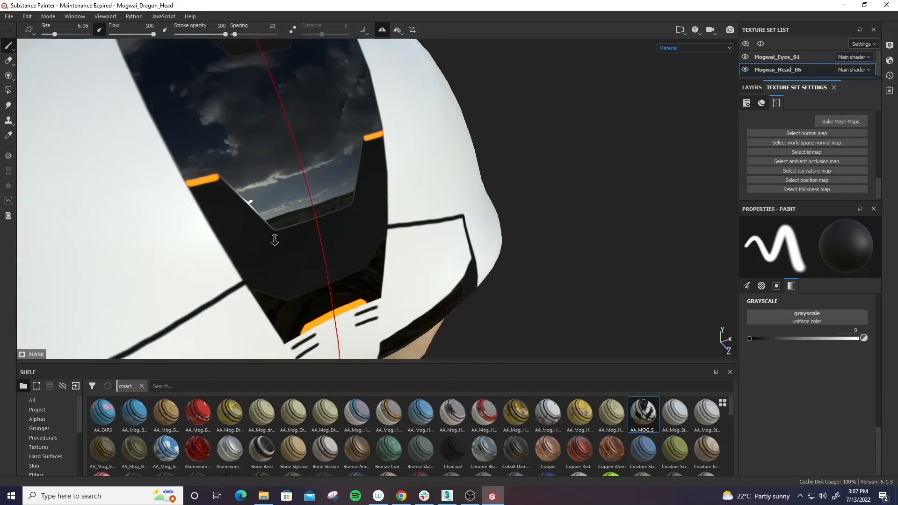
pyautogui.keyDown('alt'); pyautogui.moveTo(274, 238); pyautogui.dragTo(352, 243); pyautogui.keyUp('alt')
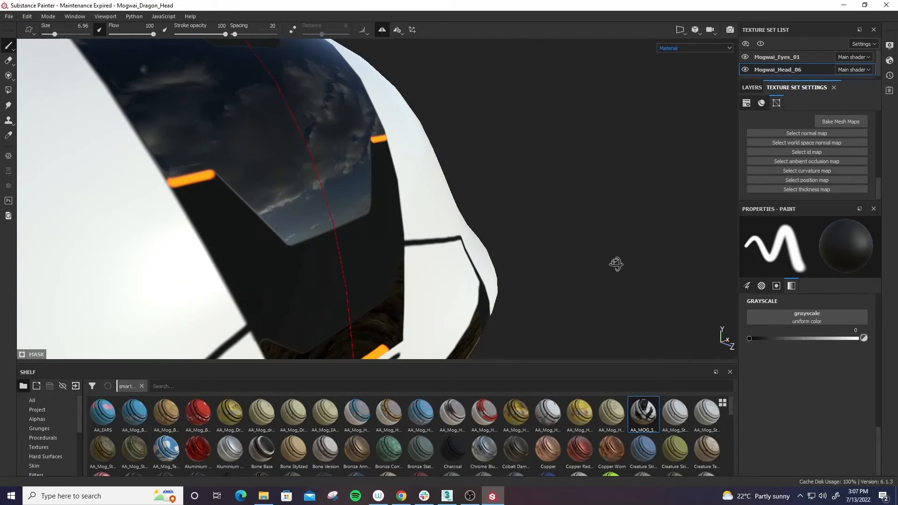
pyautogui.keyDown('alt'); pyautogui.moveTo(615, 265); pyautogui.dragTo(552, 187); pyautogui.keyUp('alt')
pyautogui.keyDown('alt'); pyautogui.moveTo(552, 187); pyautogui.dragTo(452, 3, button='right'); pyautogui.keyUp('alt')
pyautogui.keyDown('alt'); pyautogui.moveTo(528, 299); pyautogui.dragTo(545, 313); pyautogui.keyUp('alt')
pyautogui.keyDown('alt'); pyautogui.moveTo(545, 313); pyautogui.dragTo(599, 203, button='middle'); pyautogui.keyUp('alt')
pyautogui.keyDown('alt'); pyautogui.moveTo(599, 203); pyautogui.dragTo(485, 277); pyautogui.keyUp('alt')
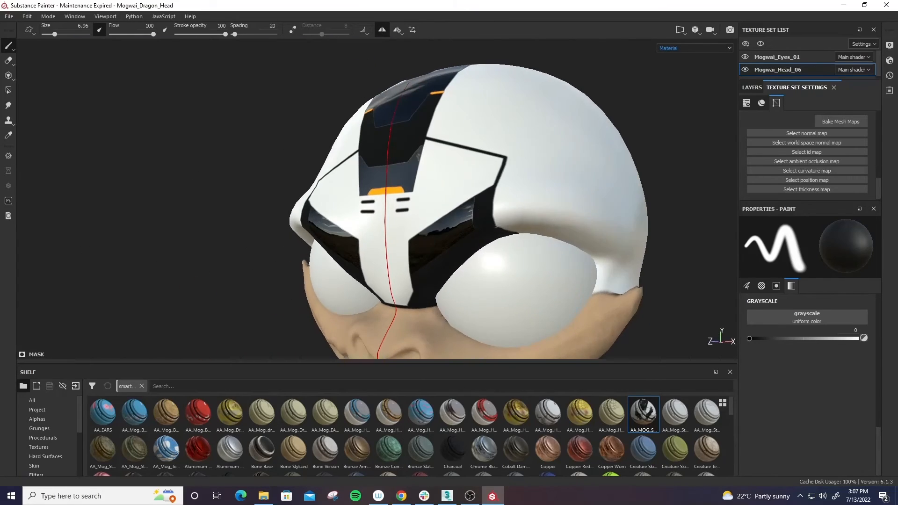
pyautogui.keyDown('shift'); pyautogui.moveTo(491, 284); pyautogui.dragTo(521, 281, button='right'); pyautogui.keyUp('shift')
pyautogui.keyDown('alt'); pyautogui.moveTo(536, 283); pyautogui.dragTo(495, 260, button='middle'); pyautogui.keyUp('alt')
pyautogui.keyDown('alt'); pyautogui.moveTo(495, 260); pyautogui.dragTo(546, 220); pyautogui.keyUp('alt')
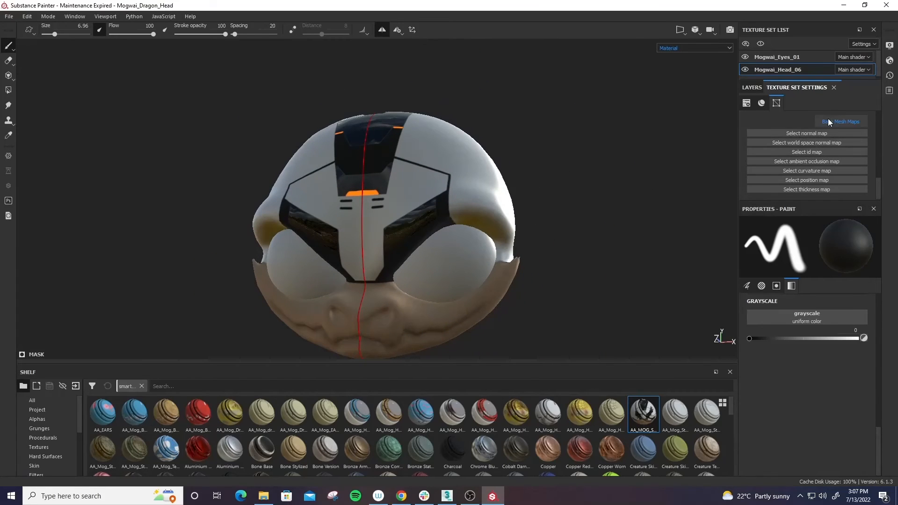
pyautogui.keyDown('alt'); pyautogui.moveTo(604, 195); pyautogui.dragTo(663, 212); pyautogui.keyUp('alt')
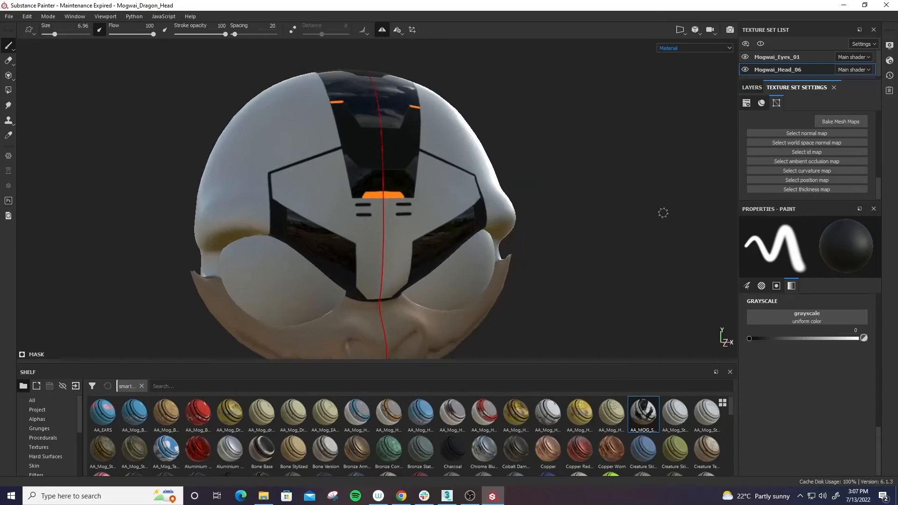
pyautogui.keyDown('alt'); pyautogui.moveTo(663, 213); pyautogui.dragTo(552, 225, button='right'); pyautogui.keyUp('alt')
pyautogui.keyDown('alt'); pyautogui.moveTo(551, 225); pyautogui.dragTo(566, 230, button='middle'); pyautogui.keyUp('alt')
pyautogui.keyDown('alt'); pyautogui.moveTo(566, 230); pyautogui.dragTo(571, 230); pyautogui.keyUp('alt')
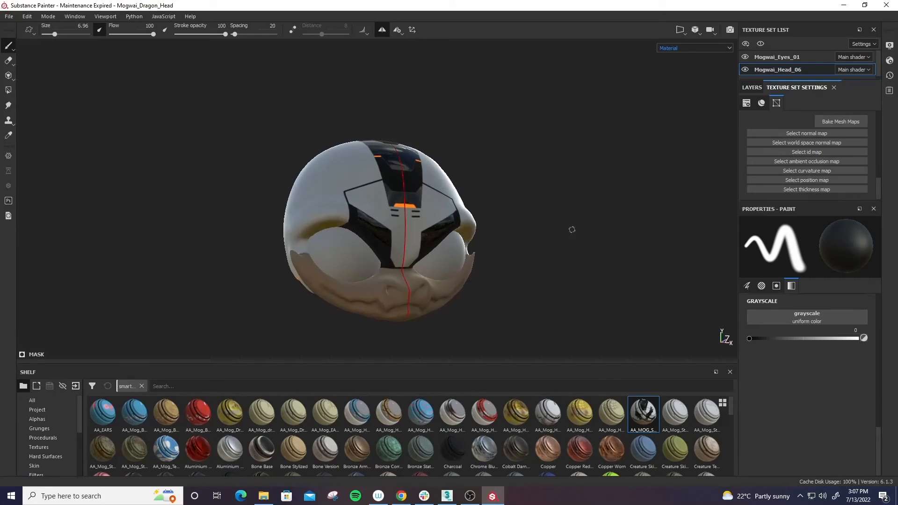
pyautogui.click(6, 17)
pyautogui.click(9, 17)
pyautogui.keyDown('alt'); pyautogui.moveTo(512, 232); pyautogui.dragTo(396, 169); pyautogui.keyUp('alt')
pyautogui.keyDown('alt'); pyautogui.moveTo(494, 271); pyautogui.dragTo(471, 206); pyautogui.keyUp('alt')
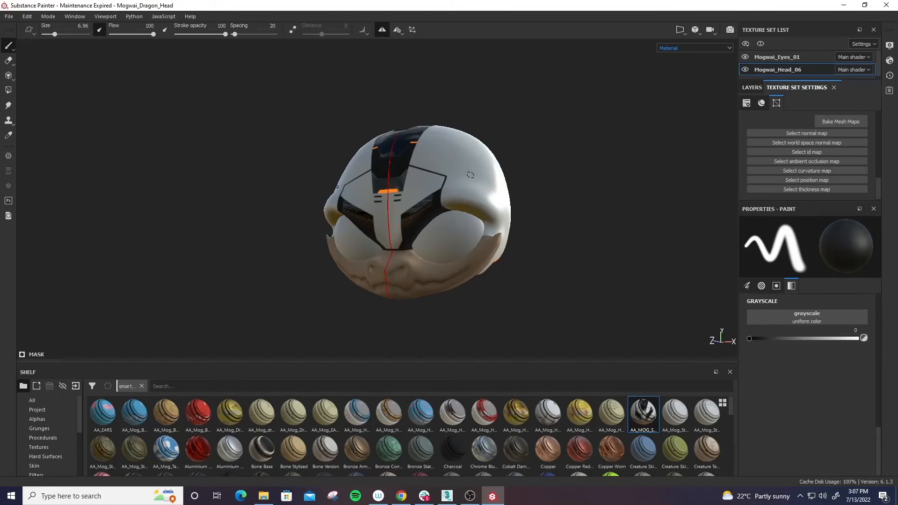
# - Switch to 3ds Max, display CHR_Mogwai_004_Head in place of CHR_Mogwai_005_Head and view the selected head from the side
pyautogui.click(447, 496)
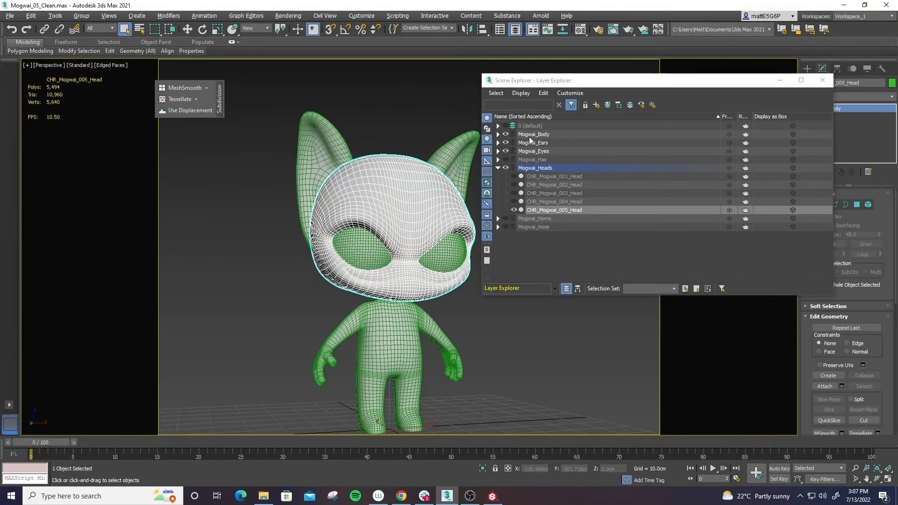
pyautogui.click(514, 209)
pyautogui.click(514, 201)
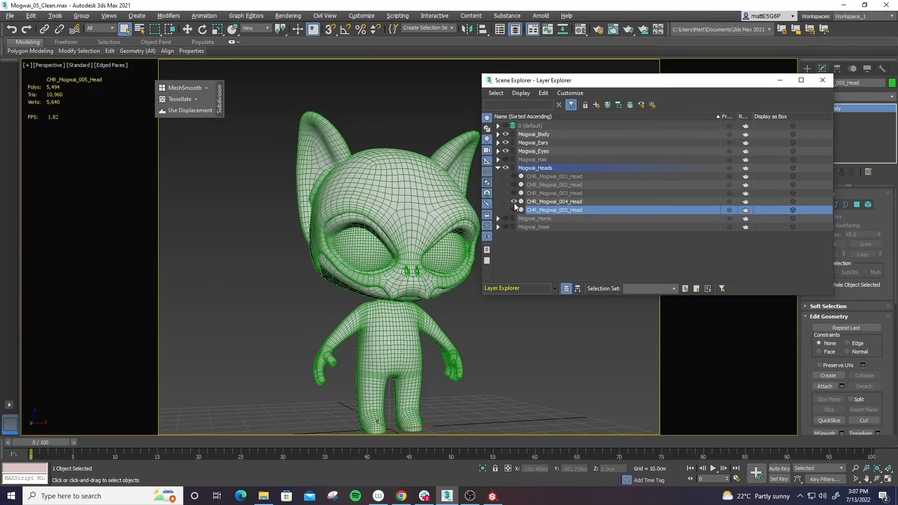
pyautogui.click(401, 193)
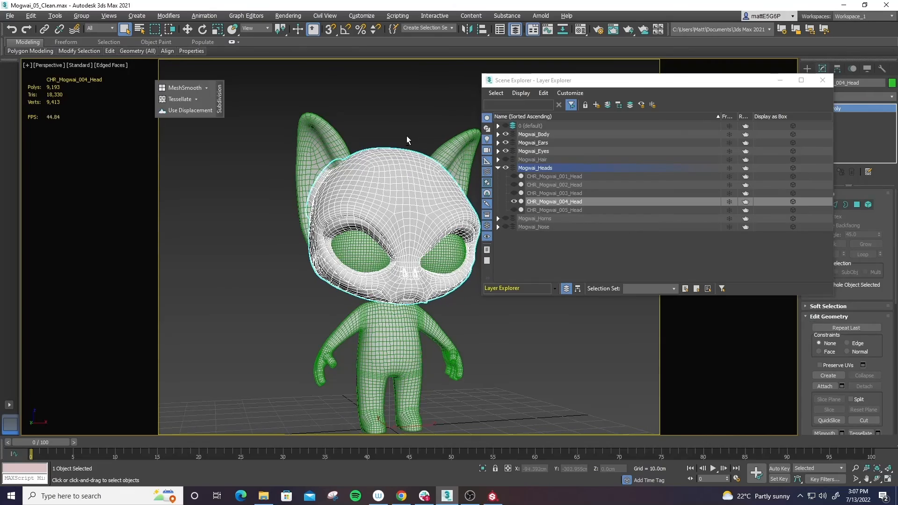
pyautogui.keyDown('alt'); pyautogui.moveTo(418, 122); pyautogui.dragTo(290, 130, button='middle'); pyautogui.keyUp('alt')
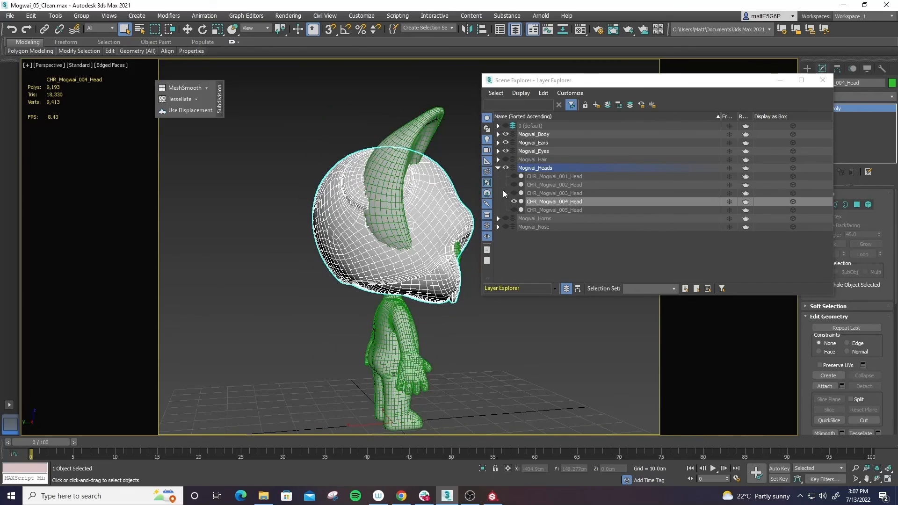
# - Hide CHR_Mogwai_004_Head, preview CHR_Mogwai_002_Head, and leave CHR_Mogwai_001_Head as the displayed head, viewed from the front
pyautogui.click(513, 202)
pyautogui.click(513, 185)
pyautogui.click(513, 193)
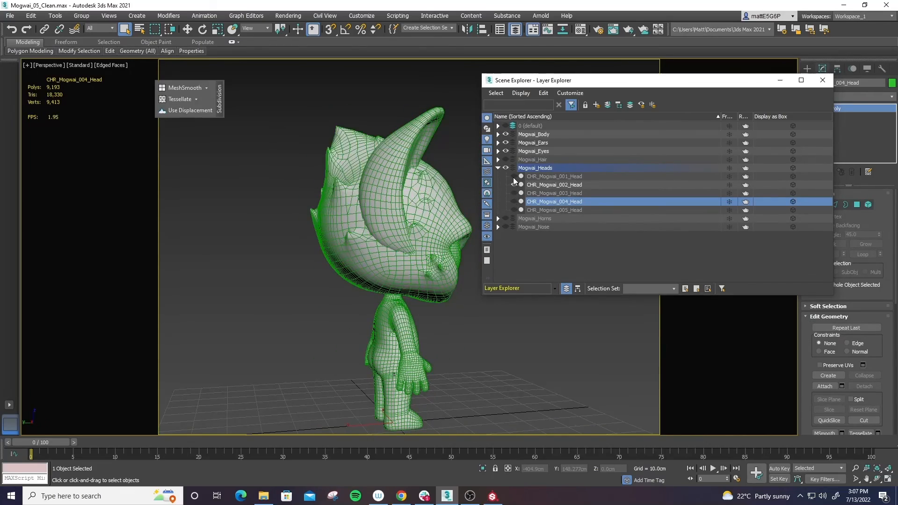
pyautogui.click(513, 176)
pyautogui.click(514, 185)
pyautogui.keyDown('alt'); pyautogui.moveTo(300, 177); pyautogui.dragTo(442, 202, button='middle'); pyautogui.keyUp('alt')
pyautogui.scroll(5, 340, 177)
# - Display CHR_Mogwai_002_Ears in place of CHR_Mogwai_001_Ears and select them to examine their mesh on the head
pyautogui.click(320, 157)
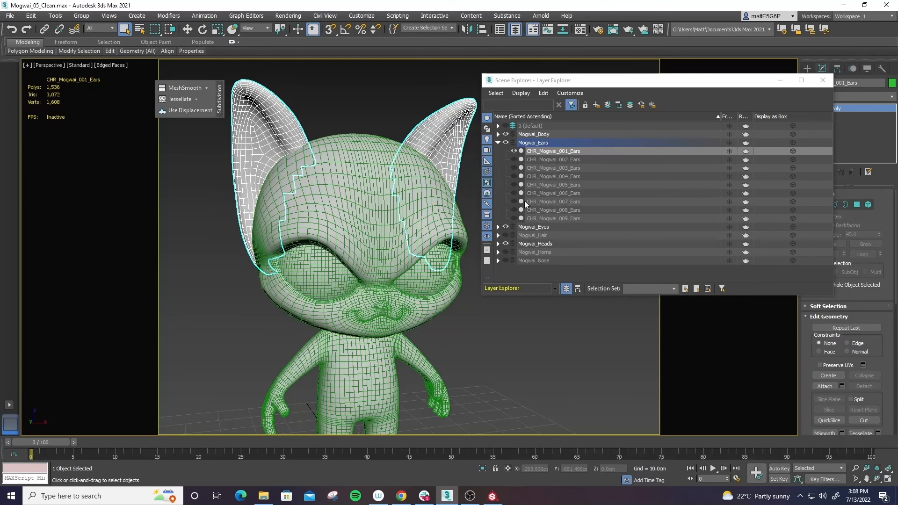
pyautogui.click(512, 151)
pyautogui.click(514, 160)
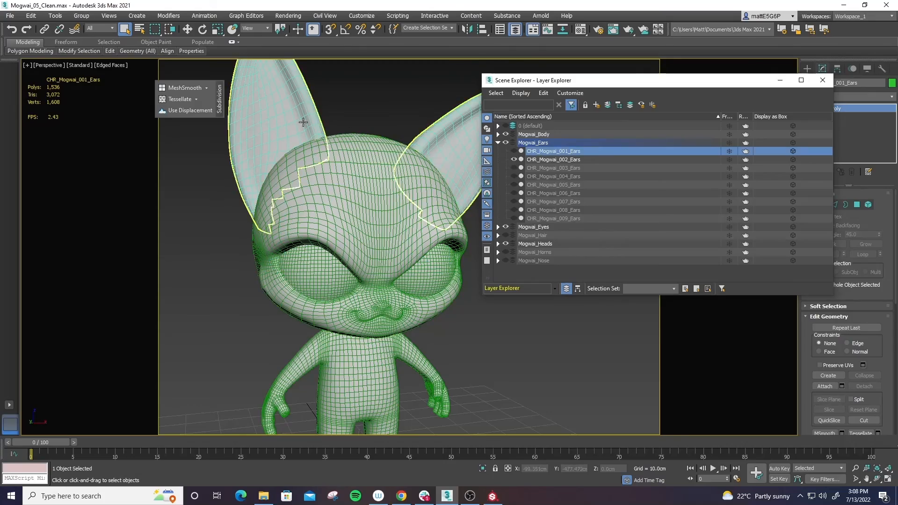
pyautogui.click(456, 133)
pyautogui.keyDown('alt'); pyautogui.moveTo(382, 88); pyautogui.dragTo(367, 170, button='middle'); pyautogui.keyUp('alt')
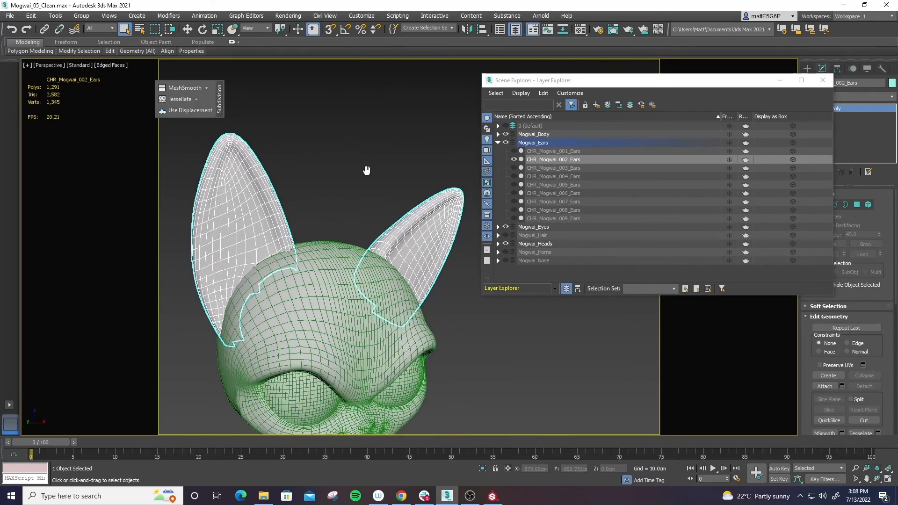
pyautogui.moveTo(311, 188)
pyautogui.keyDown('alt'); pyautogui.mouseDown(button='middle')
pyautogui.moveTo(330, 183)
pyautogui.moveTo(319, 185)
pyautogui.mouseUp(button='middle'); pyautogui.keyUp('alt')
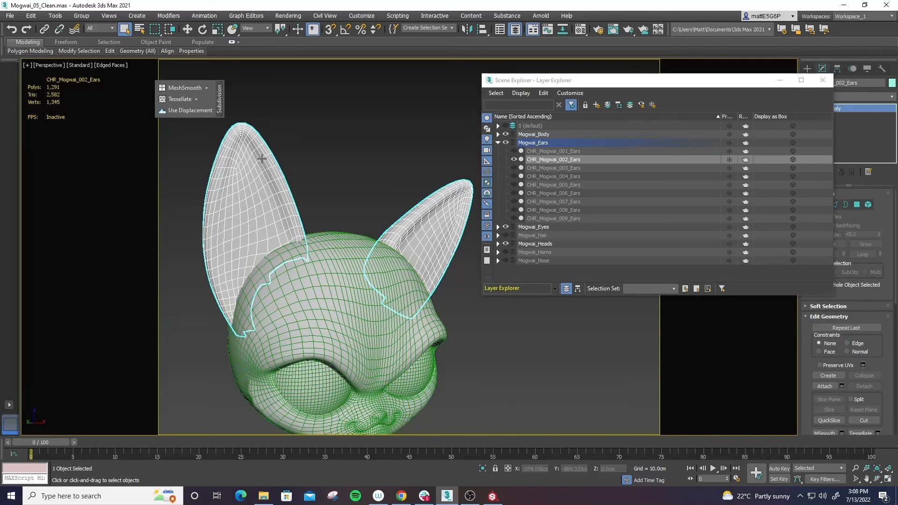
# - Display CHR_Mogwai_003_Ears in place of CHR_Mogwai_002_Ears and select them to examine their shape
pyautogui.click(514, 159)
pyautogui.click(513, 168)
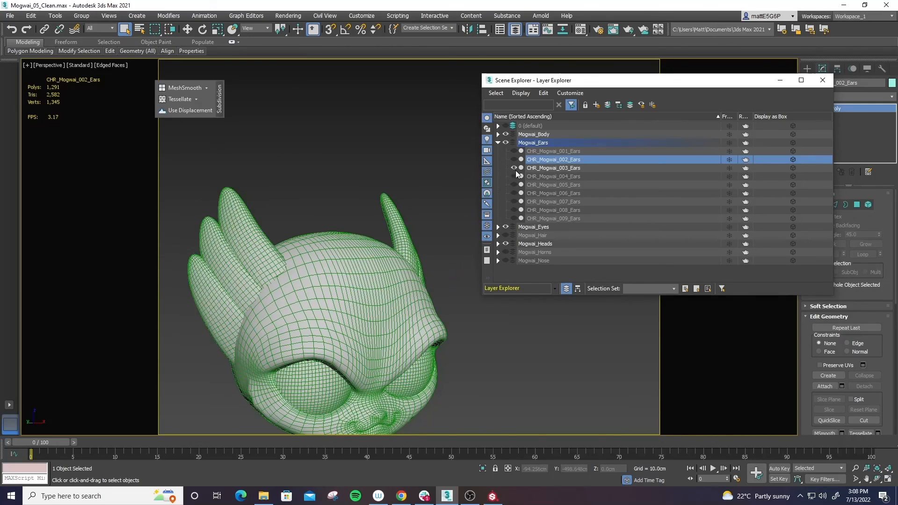
pyautogui.click(233, 225)
pyautogui.keyDown('alt'); pyautogui.moveTo(307, 223); pyautogui.dragTo(331, 175, button='middle'); pyautogui.keyUp('alt')
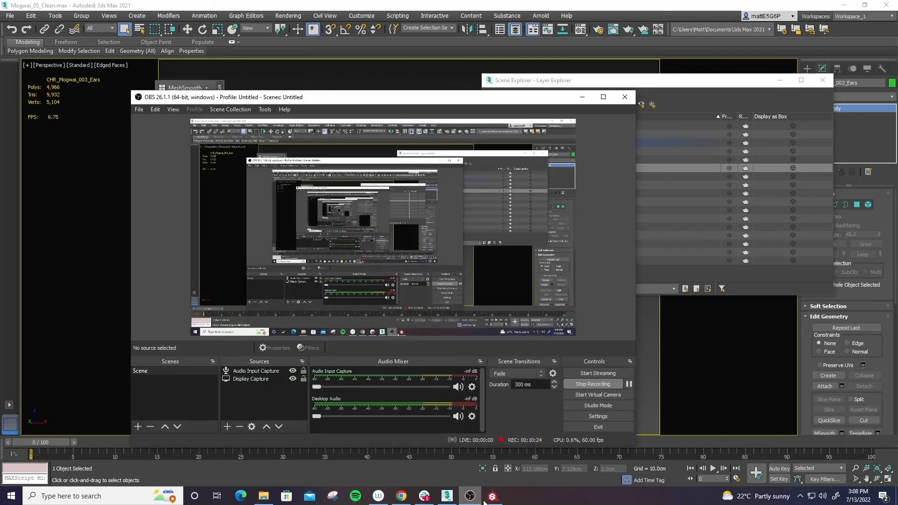
# - Switch back to Substance Painter, bring up the head's layer stack and inspect the sci-fi helmet from several angles
pyautogui.click(492, 496)
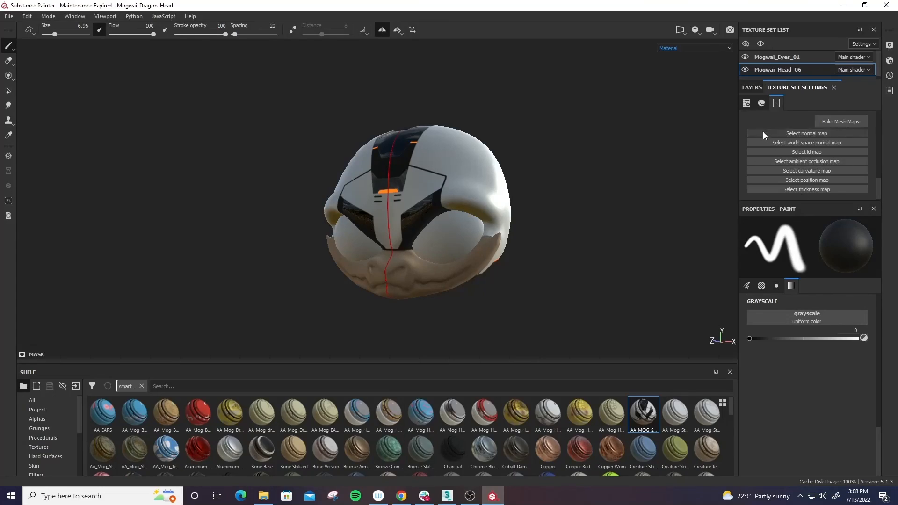
pyautogui.click(752, 88)
pyautogui.click(755, 123)
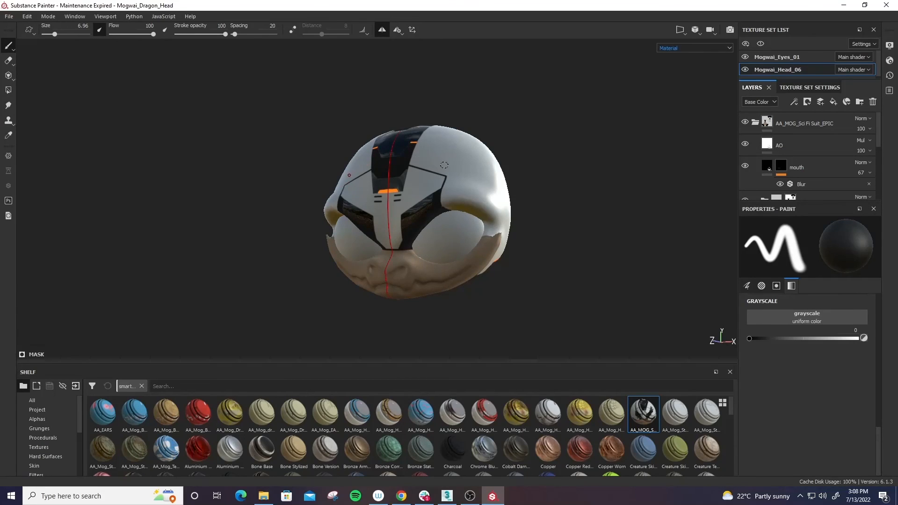
pyautogui.keyDown('alt'); pyautogui.moveTo(525, 270); pyautogui.dragTo(427, 253); pyautogui.keyUp('alt')
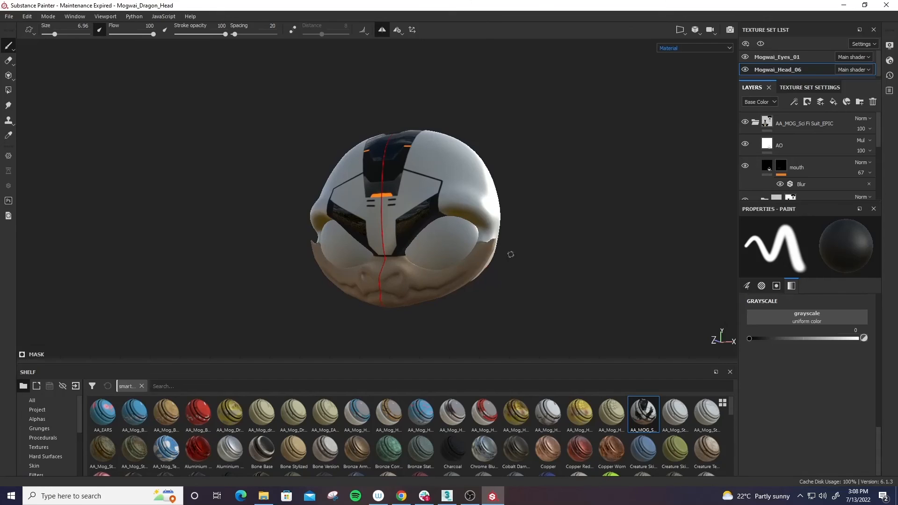
pyautogui.keyDown('alt'); pyautogui.moveTo(522, 260); pyautogui.dragTo(473, 271, button='middle'); pyautogui.keyUp('alt')
pyautogui.keyDown('alt'); pyautogui.moveTo(472, 271); pyautogui.dragTo(612, 282, button='right'); pyautogui.keyUp('alt')
pyautogui.keyDown('alt'); pyautogui.moveTo(612, 282); pyautogui.dragTo(650, 284); pyautogui.keyUp('alt')
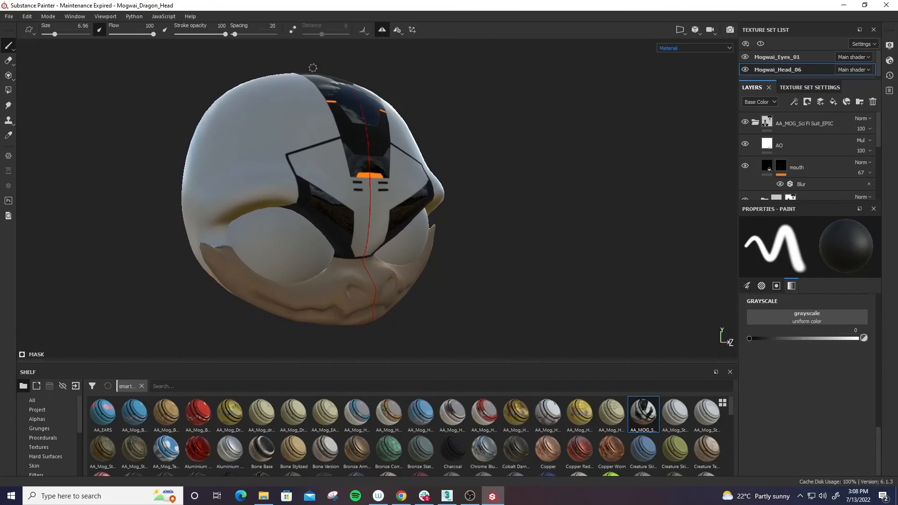
pyautogui.keyDown('alt'); pyautogui.moveTo(572, 244); pyautogui.dragTo(550, 246); pyautogui.keyUp('alt')
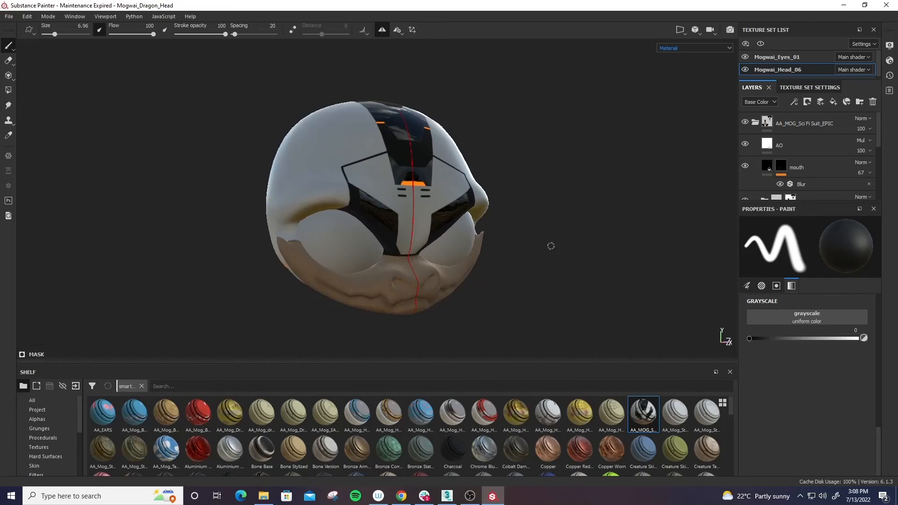